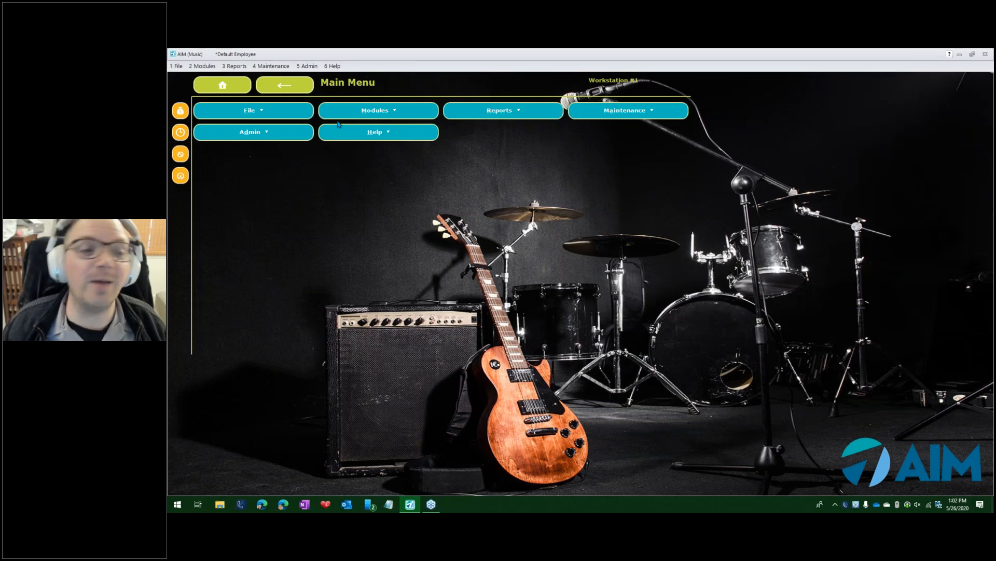
Open the Payment Categories maintenance screen under Ledger.
{"action": "left_click", "coordinate": [625, 117]}
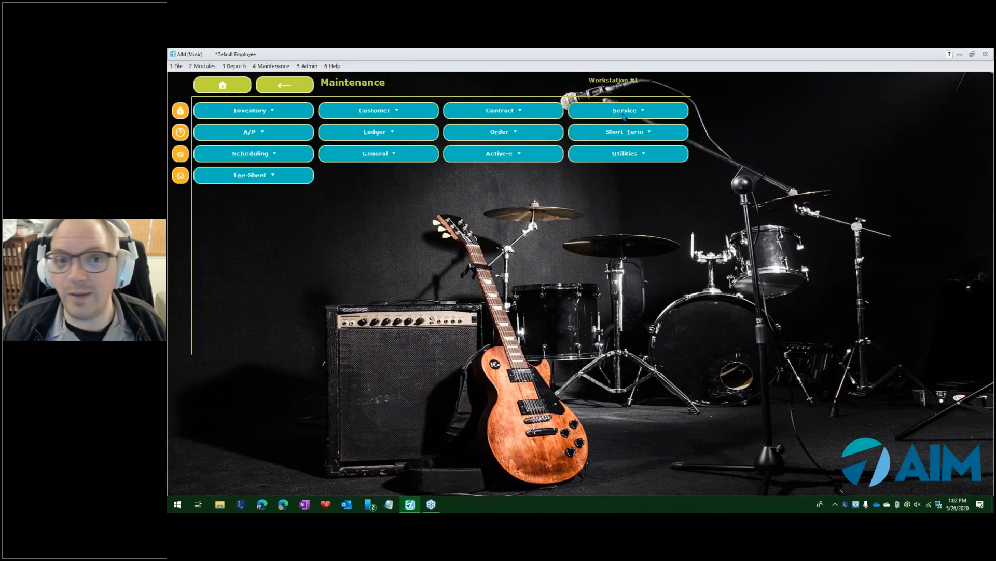
{"action": "left_click", "coordinate": [420, 137]}
{"action": "left_click", "coordinate": [394, 115]}
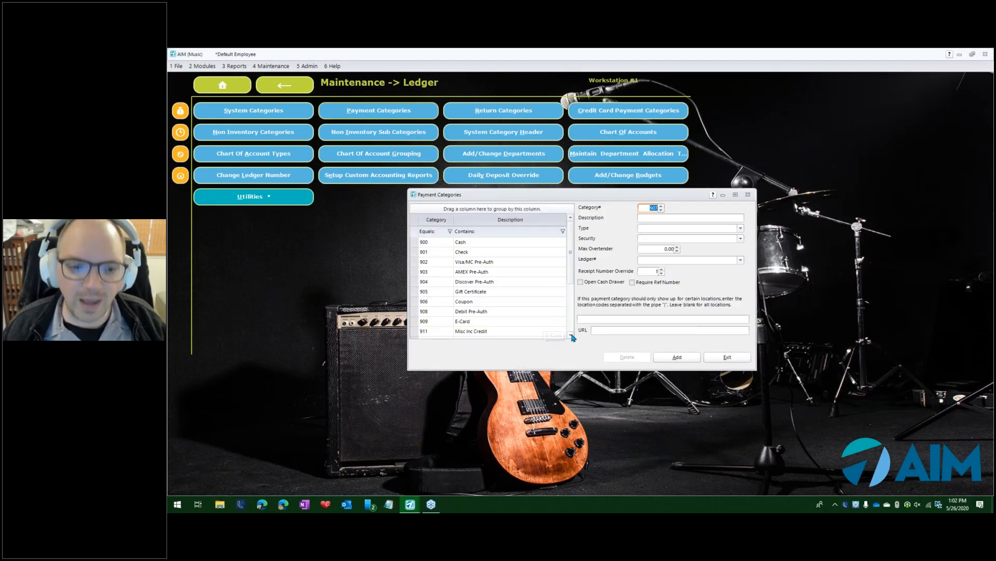
Add a new payment category with the description 3rd Party Finance.
{"action": "left_click_drag", "start_coordinate": [617, 193], "coordinate": [588, 164]}
{"action": "left_click", "coordinate": [636, 320]}
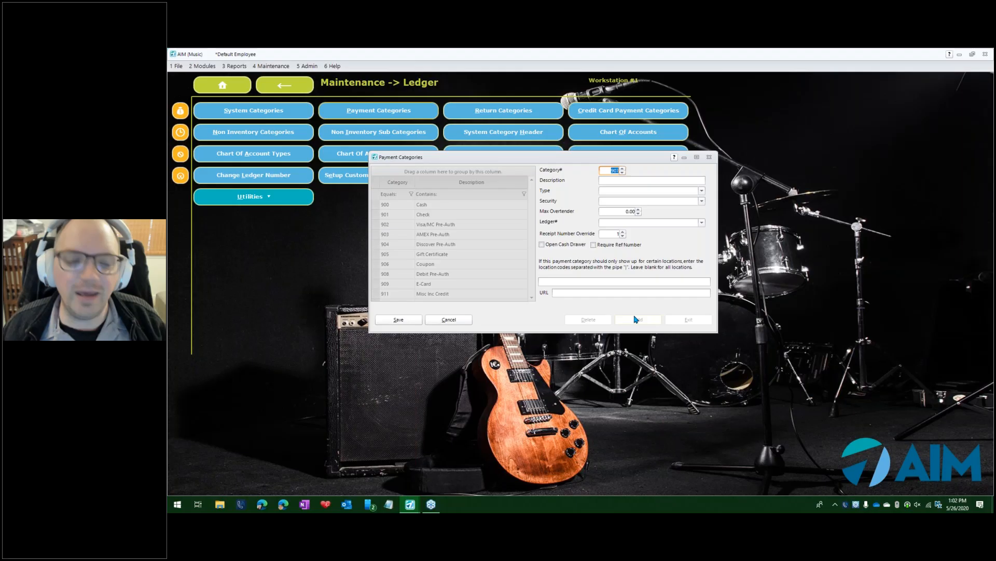
{"action": "key", "text": "Tab"}
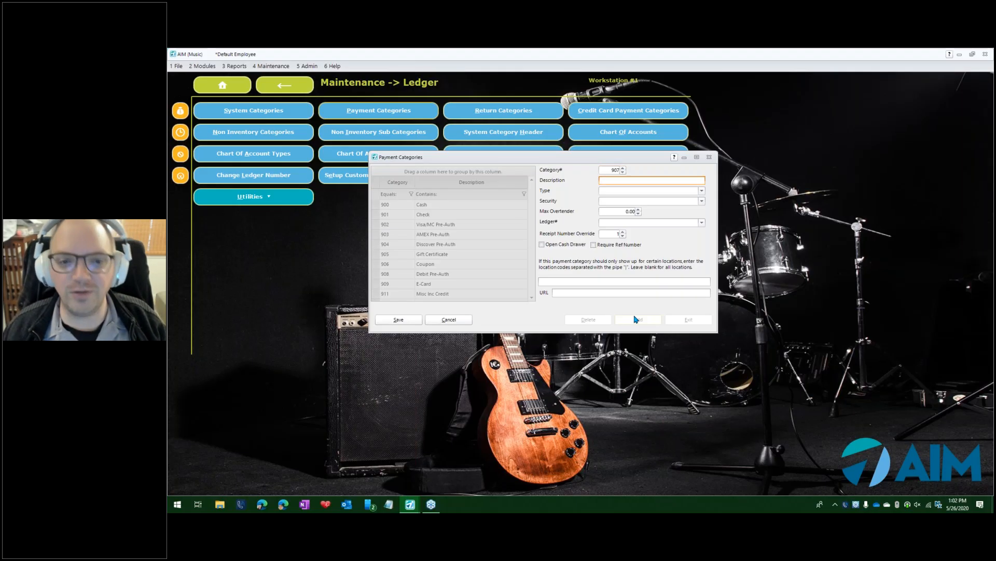
{"action": "type", "text": "3rd Pany"}
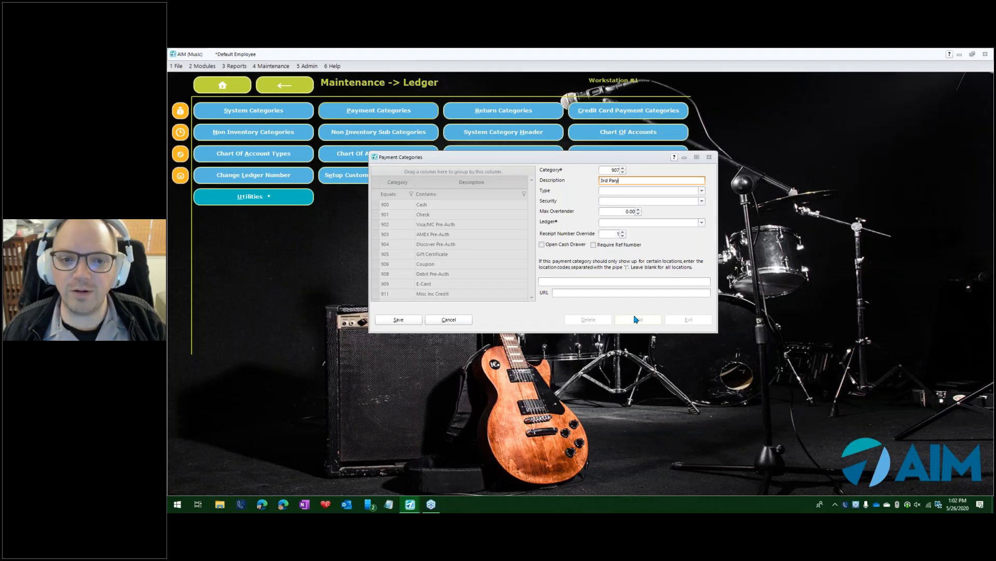
{"action": "type", "text": "ty Finance"}
{"action": "key", "text": "Tab"}
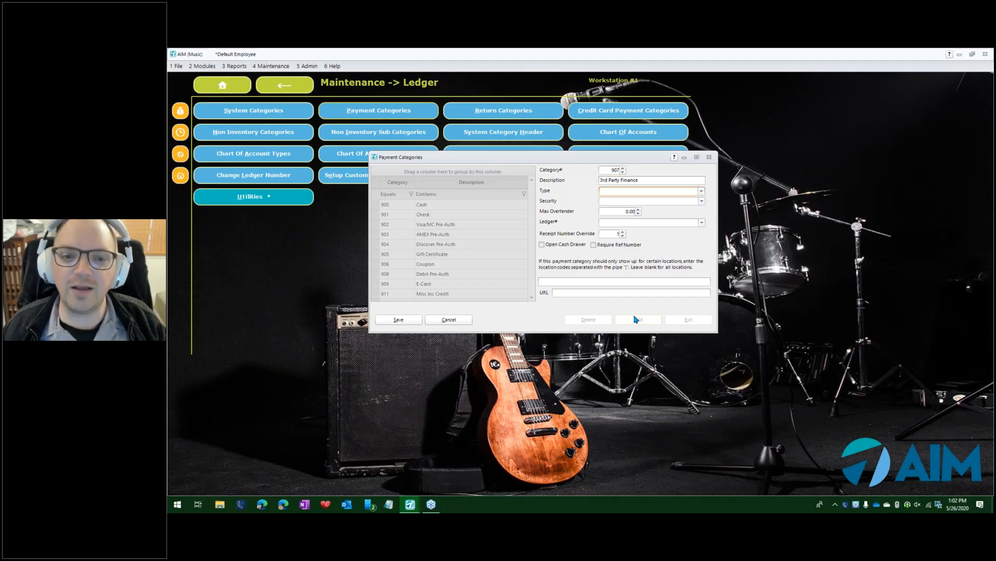
Set the payment category's type to Regular Payment.
{"action": "left_click", "coordinate": [702, 191]}
{"action": "type", "text": "r Payment"}
{"action": "key", "text": "Tab"}
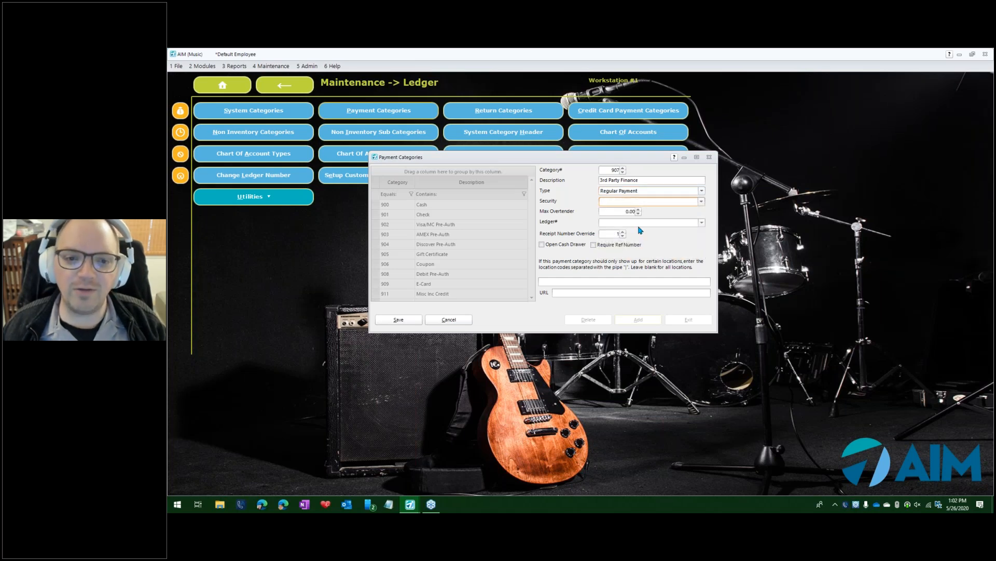
{"action": "left_click", "coordinate": [702, 222]}
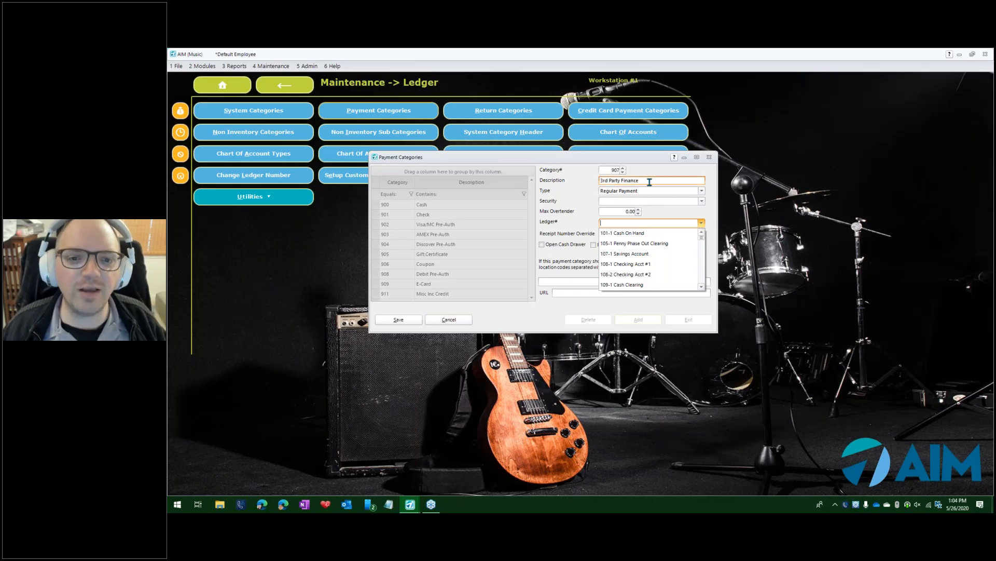
{"action": "left_click", "coordinate": [564, 183]}
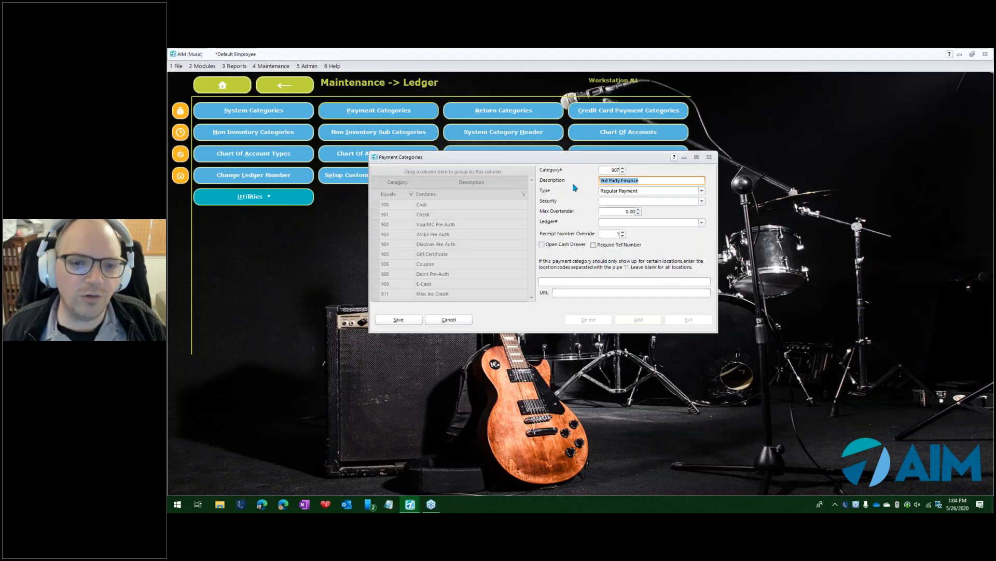
Extend the description to 3rd Party Finance Fee.
{"action": "left_click", "coordinate": [659, 184]}
{"action": "type", "text": "Fee"}
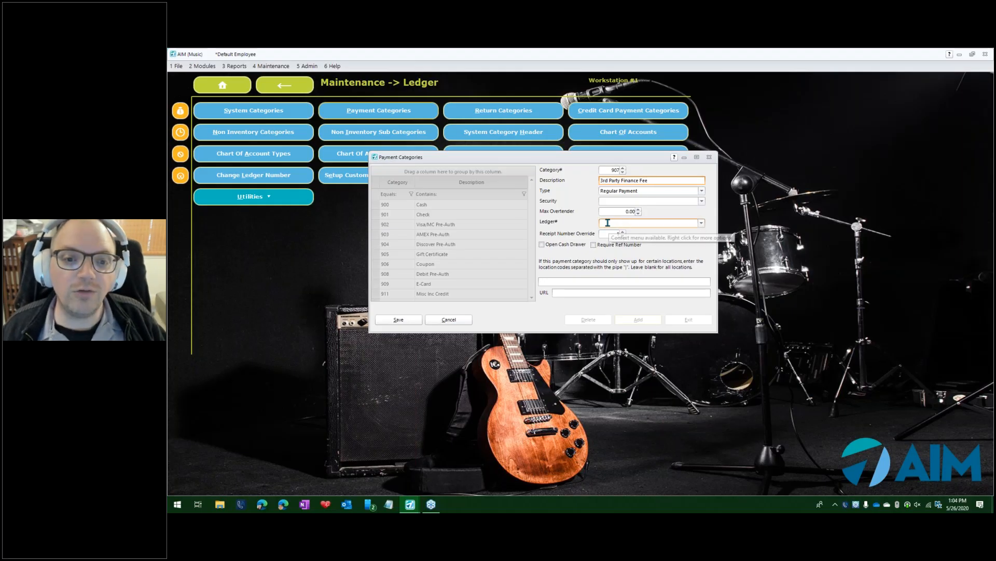
Assign ledger account 634-1 Professional Services to the payment category.
{"action": "left_click", "coordinate": [701, 223]}
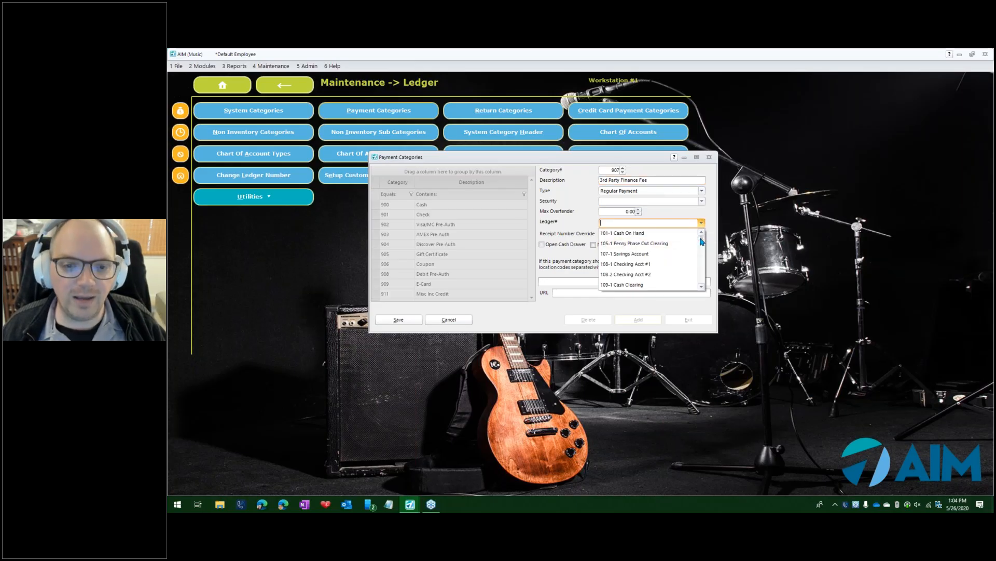
{"action": "left_click_drag", "start_coordinate": [701, 238], "coordinate": [702, 284]}
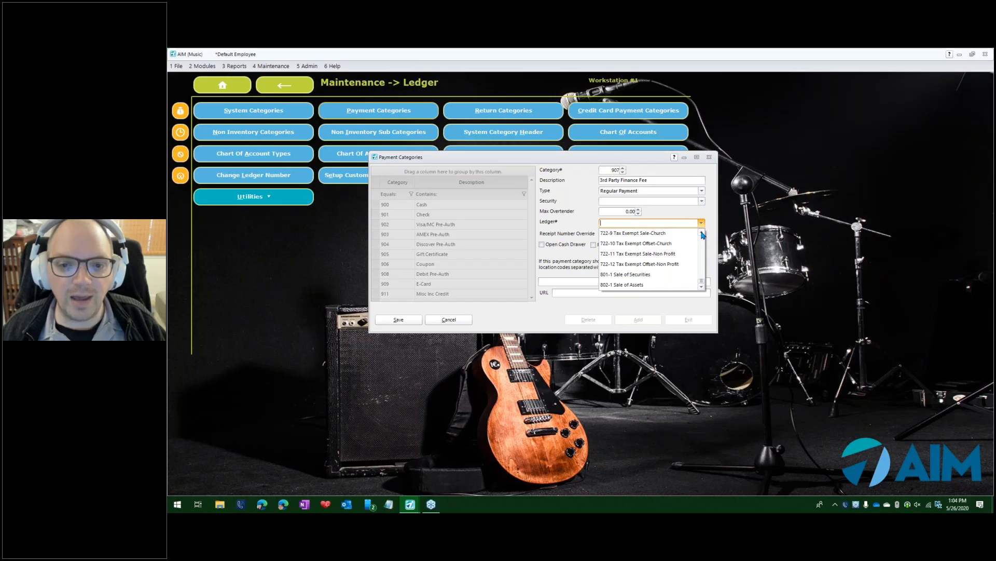
{"action": "scroll", "coordinate": [703, 235], "scroll_direction": "up", "scroll_amount": 5}
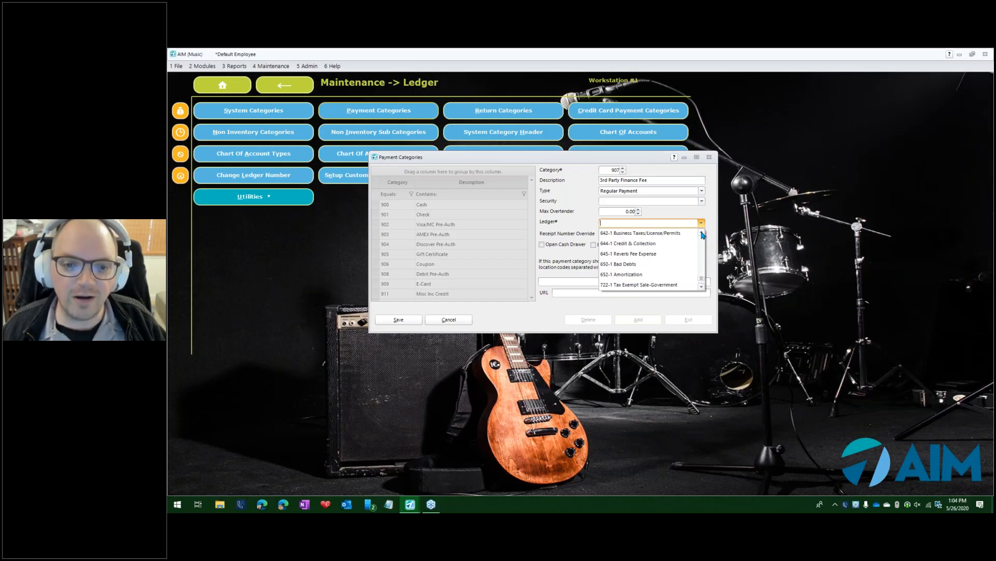
{"action": "scroll", "coordinate": [703, 235], "scroll_direction": "up", "scroll_amount": 2}
{"action": "scroll", "coordinate": [703, 234], "scroll_direction": "up", "scroll_amount": 2}
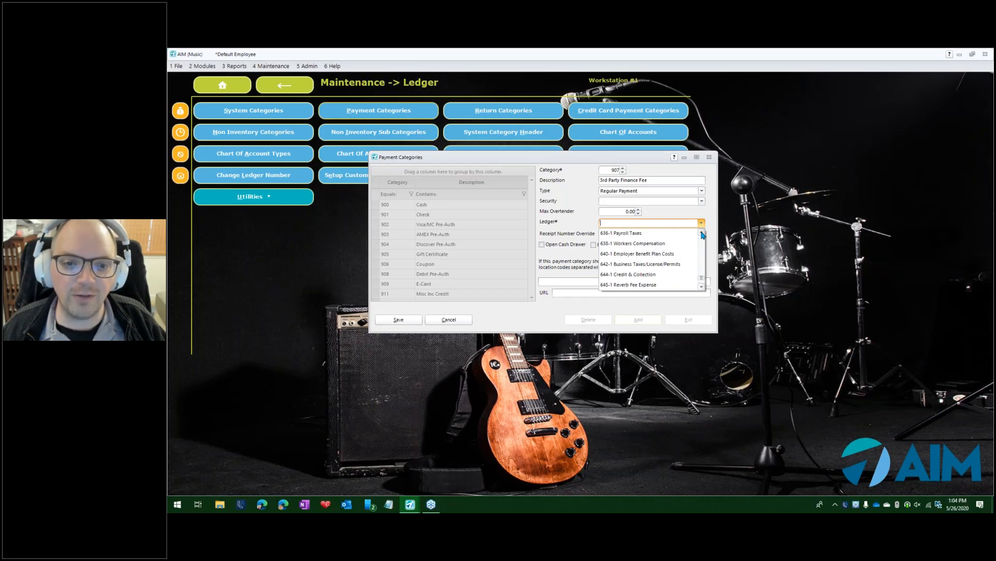
{"action": "scroll", "coordinate": [703, 235], "scroll_direction": "up", "scroll_amount": 2}
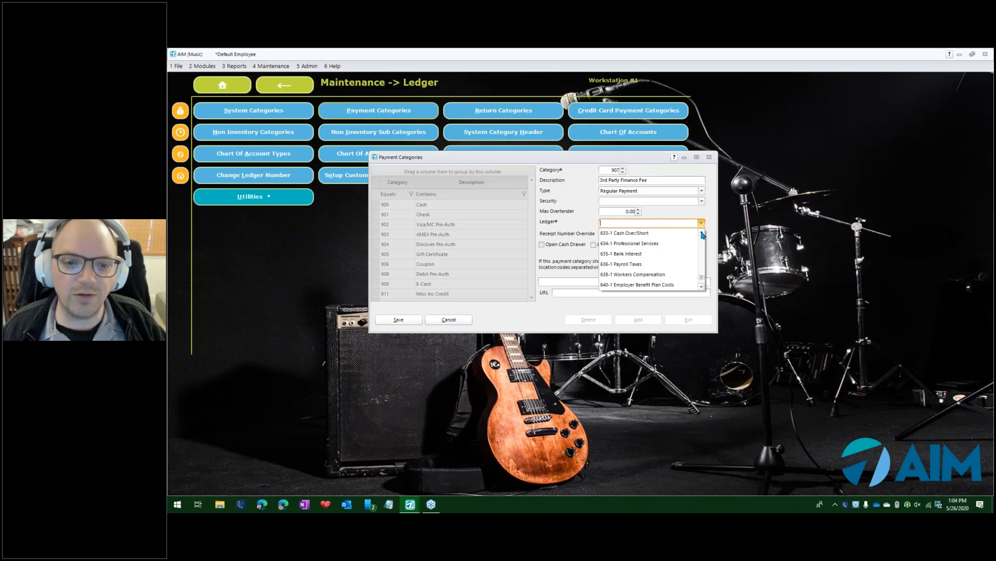
{"action": "left_click", "coordinate": [631, 244]}
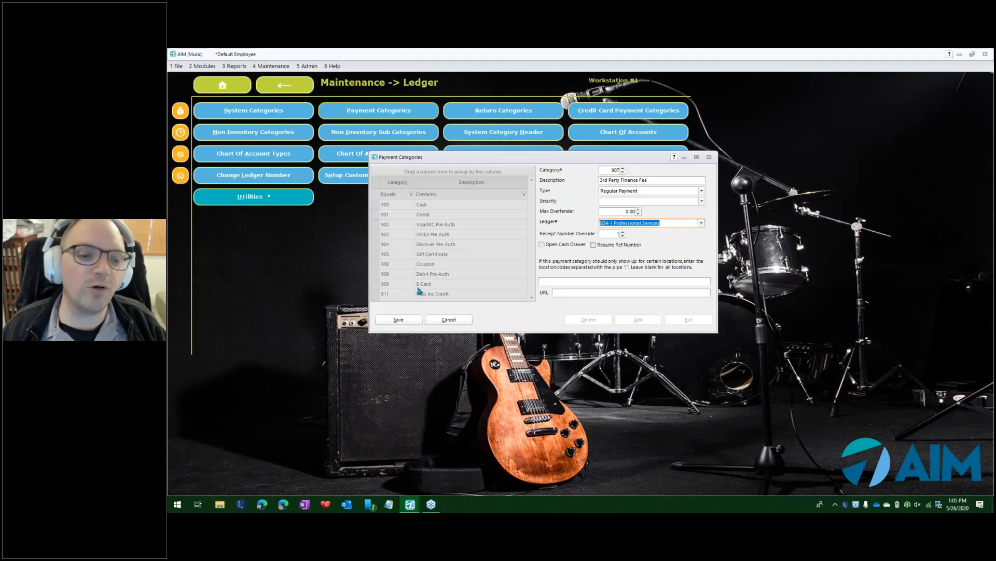
Save the new payment category, dismiss the note, and close the Payment Categories dialog.
{"action": "left_click", "coordinate": [407, 322]}
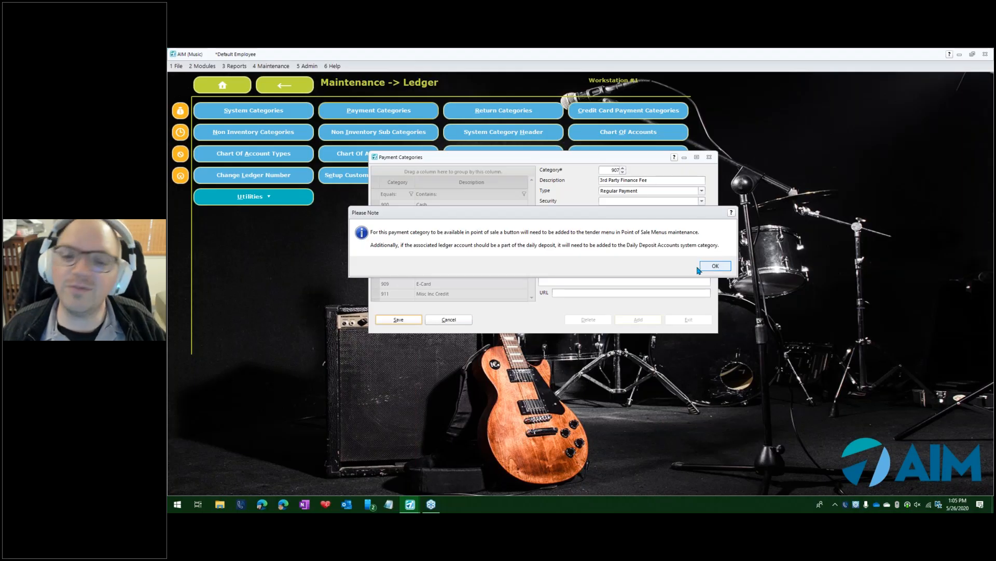
{"action": "left_click", "coordinate": [711, 267]}
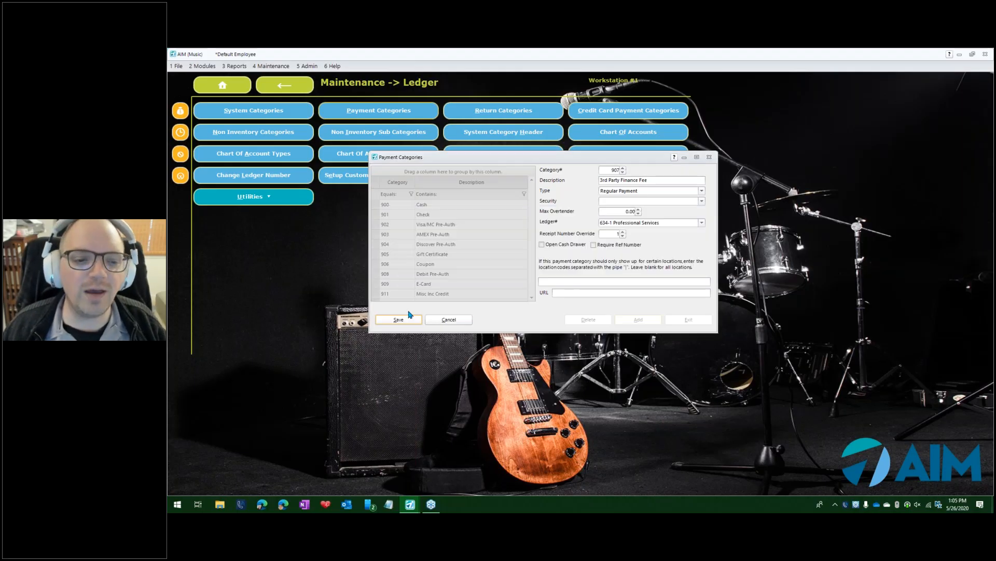
{"action": "left_click", "coordinate": [399, 320]}
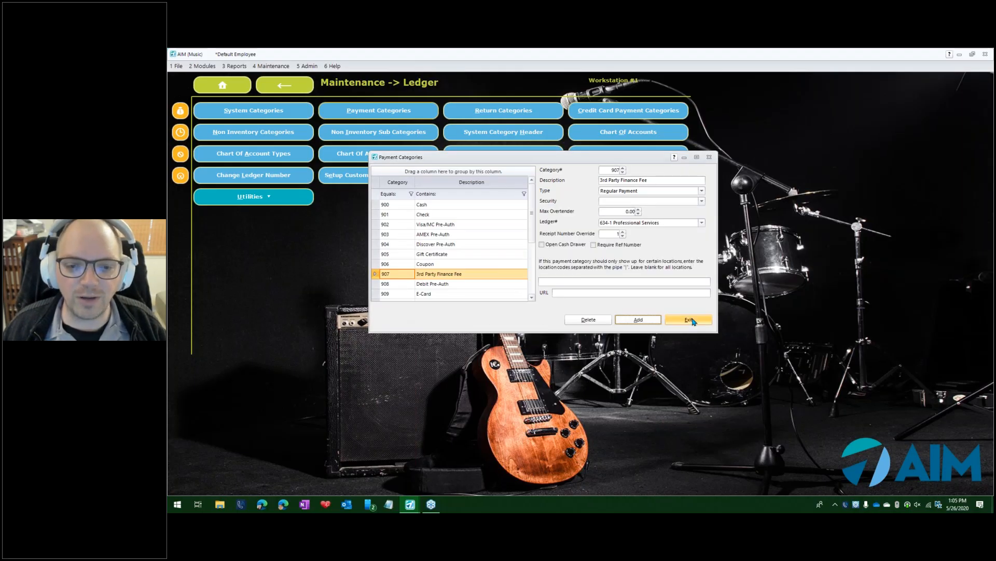
{"action": "left_click", "coordinate": [689, 319]}
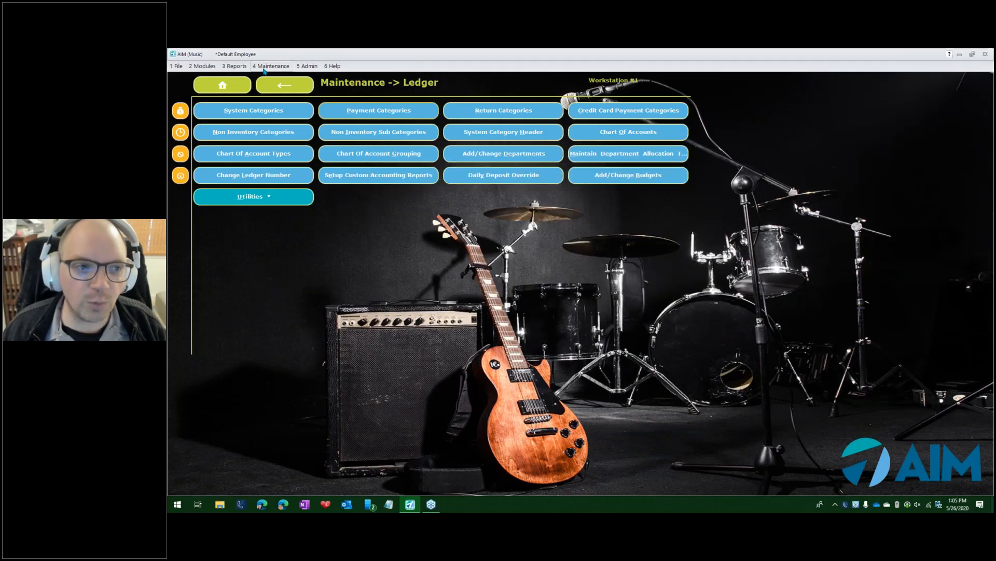
Open the Point of Sale Menus editor under General maintenance.
{"action": "left_click", "coordinate": [266, 88]}
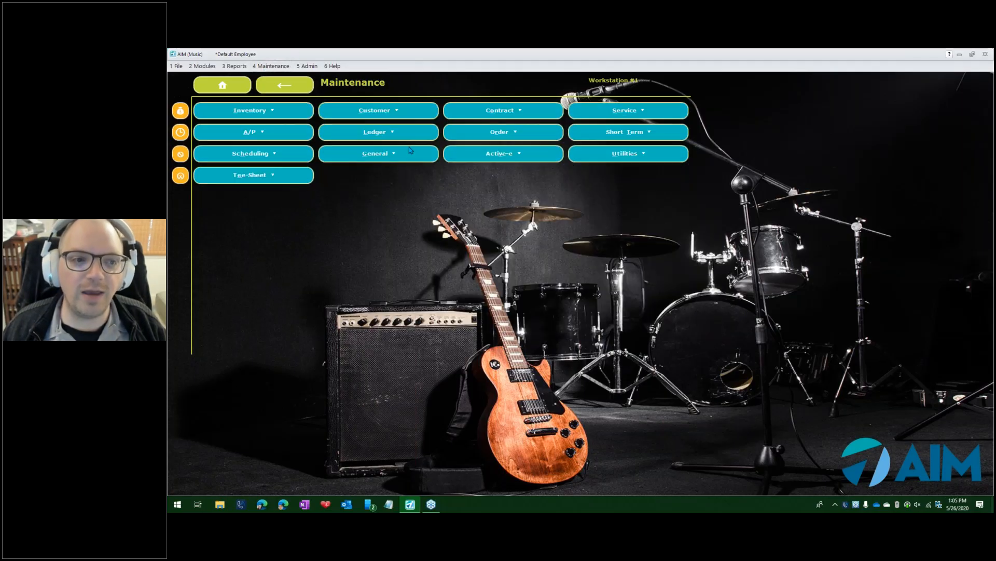
{"action": "left_click", "coordinate": [407, 154]}
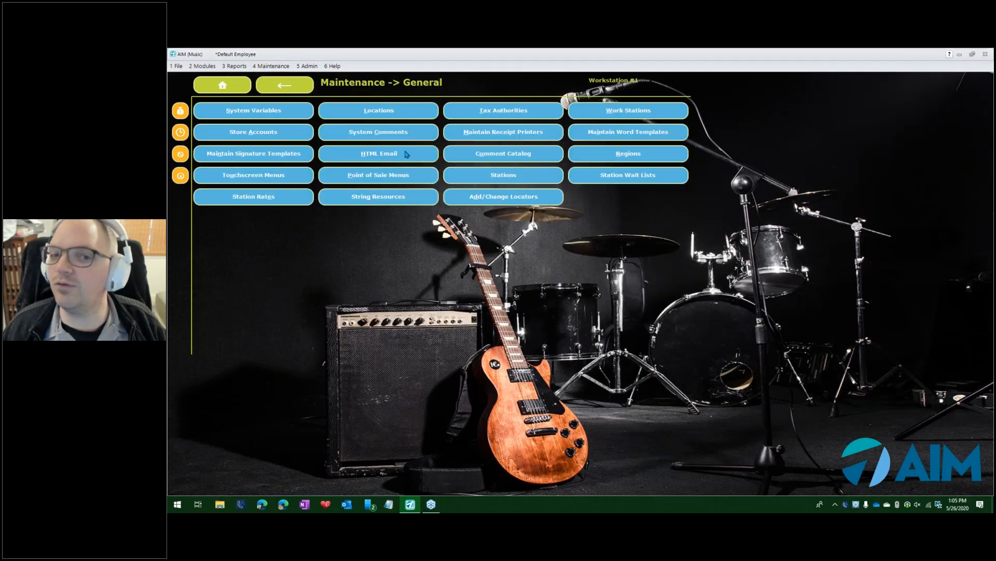
{"action": "left_click", "coordinate": [352, 175]}
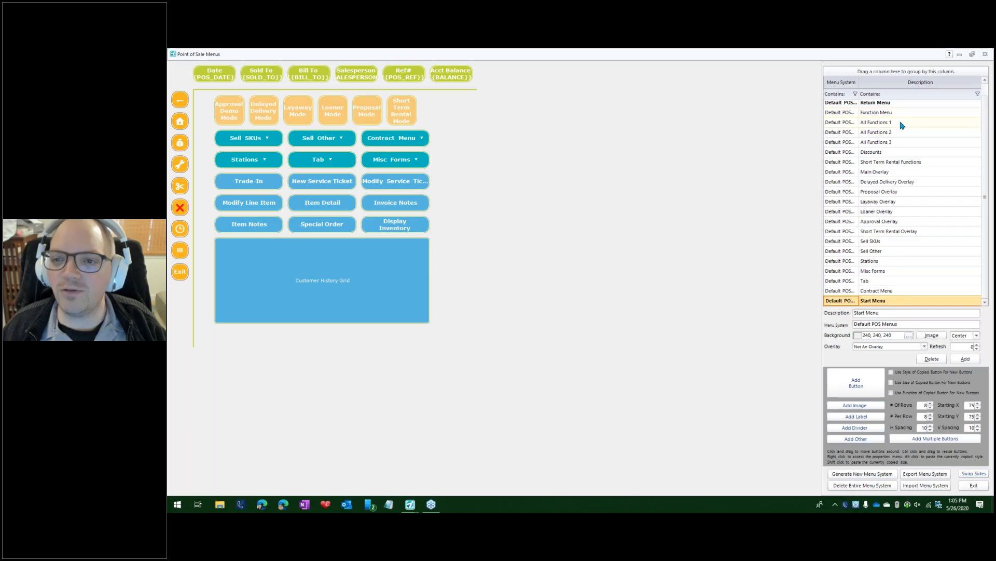
Open the Payment Menu and copy the Late Charge Credit button into the empty slot ending the fourth row.
{"action": "left_click", "coordinate": [880, 107]}
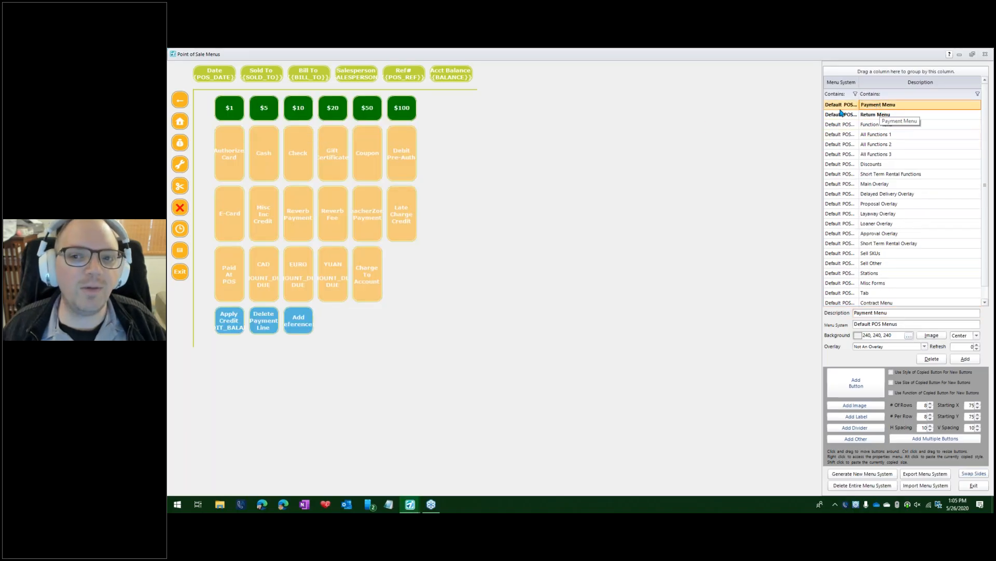
{"action": "right_click", "coordinate": [401, 209]}
{"action": "left_click", "coordinate": [397, 256]}
{"action": "right_click", "coordinate": [391, 251]}
{"action": "left_click", "coordinate": [395, 256]}
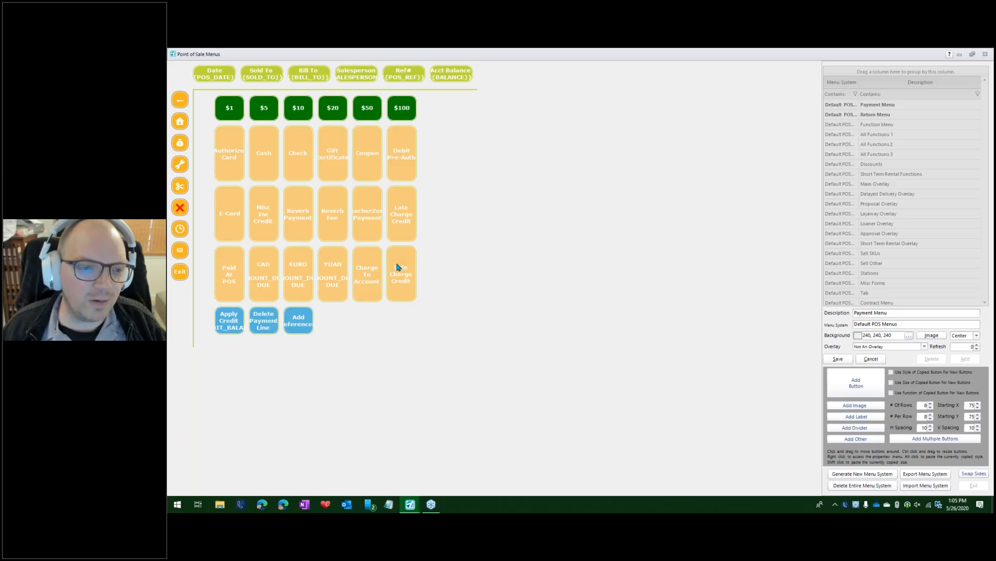
Change the copied button's payment category to 3rd Party Finance Fee.
{"action": "right_click", "coordinate": [398, 267]}
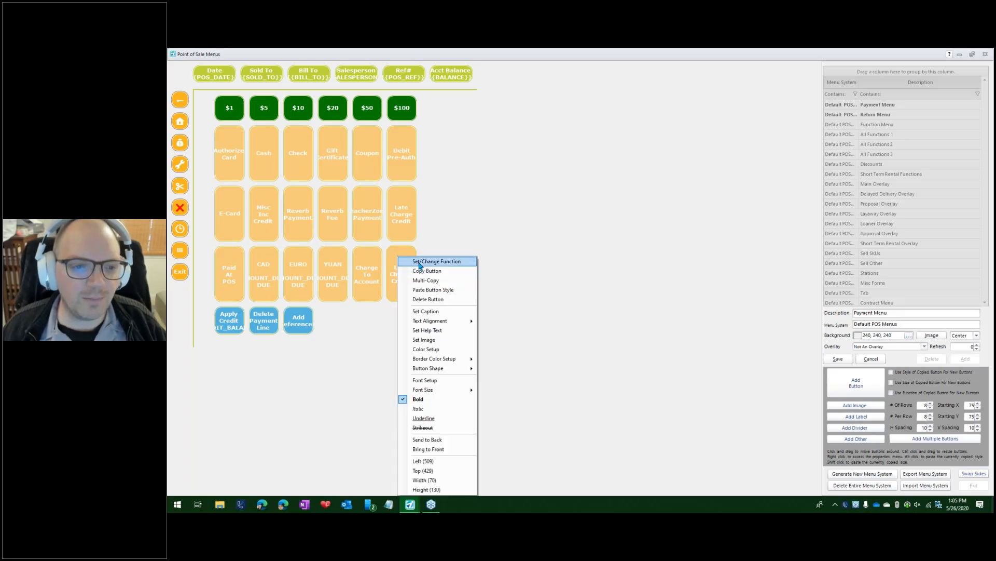
{"action": "left_click", "coordinate": [420, 264]}
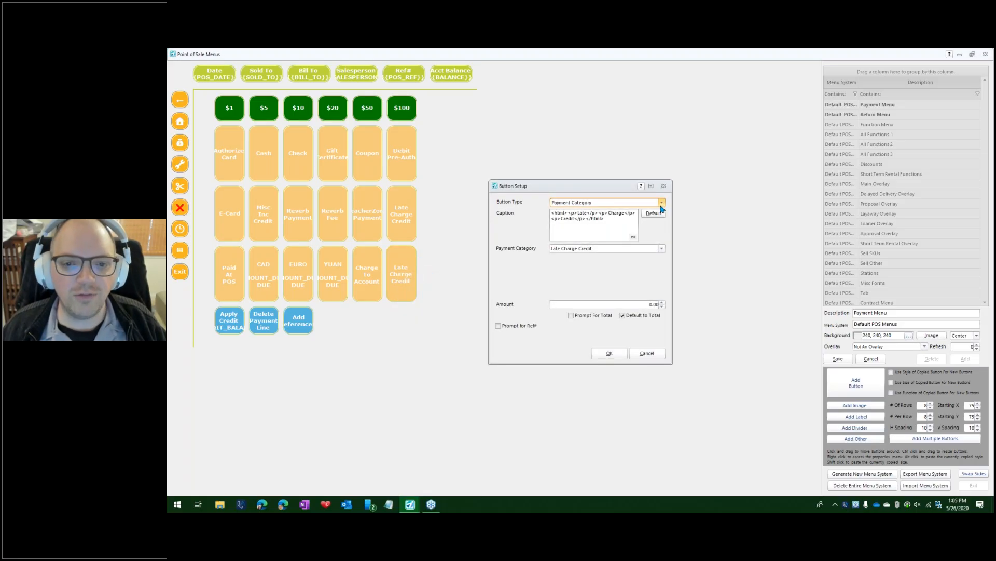
{"action": "left_click", "coordinate": [661, 249]}
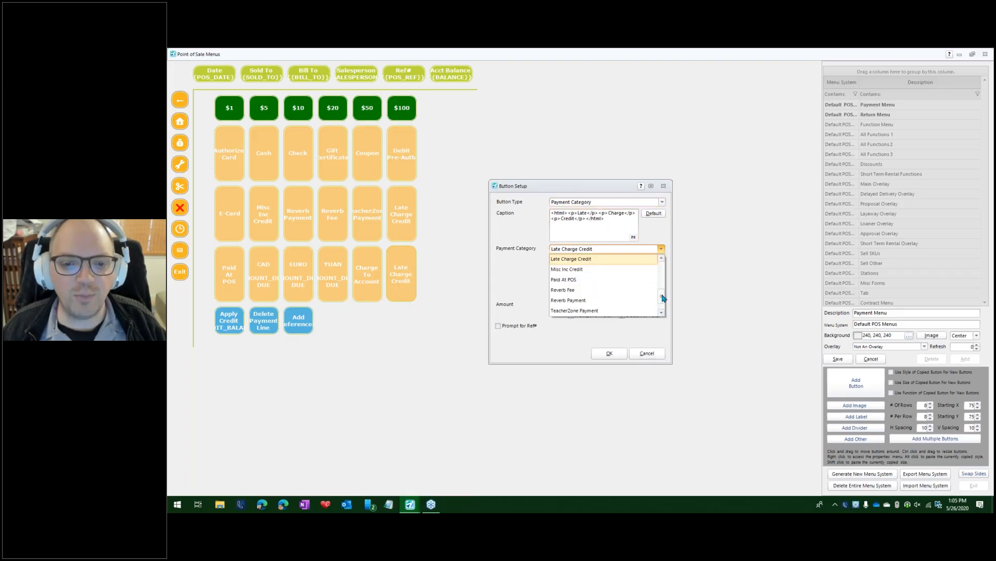
{"action": "left_click", "coordinate": [663, 260]}
{"action": "left_click", "coordinate": [662, 260]}
{"action": "left_click", "coordinate": [662, 260]}
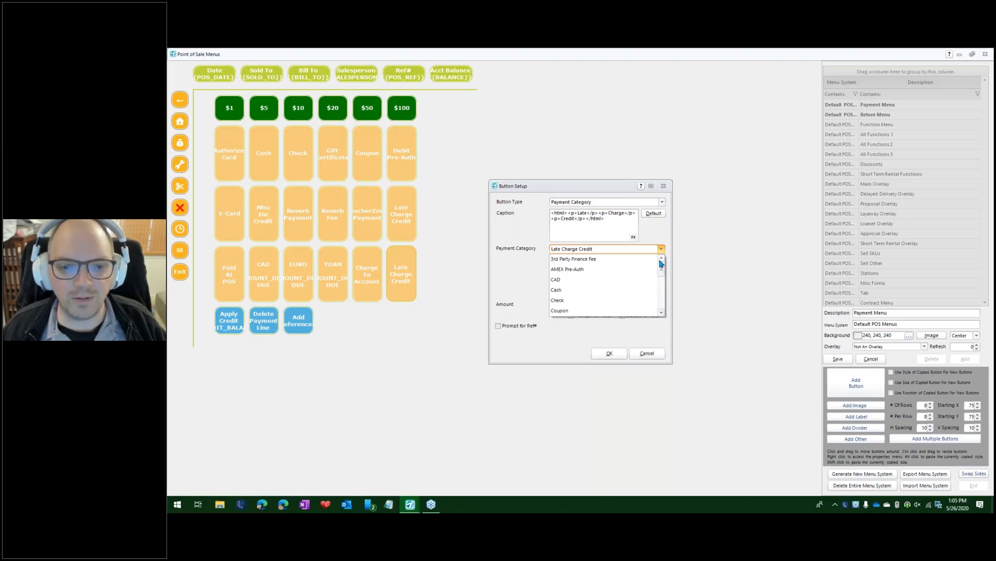
{"action": "left_click", "coordinate": [568, 259]}
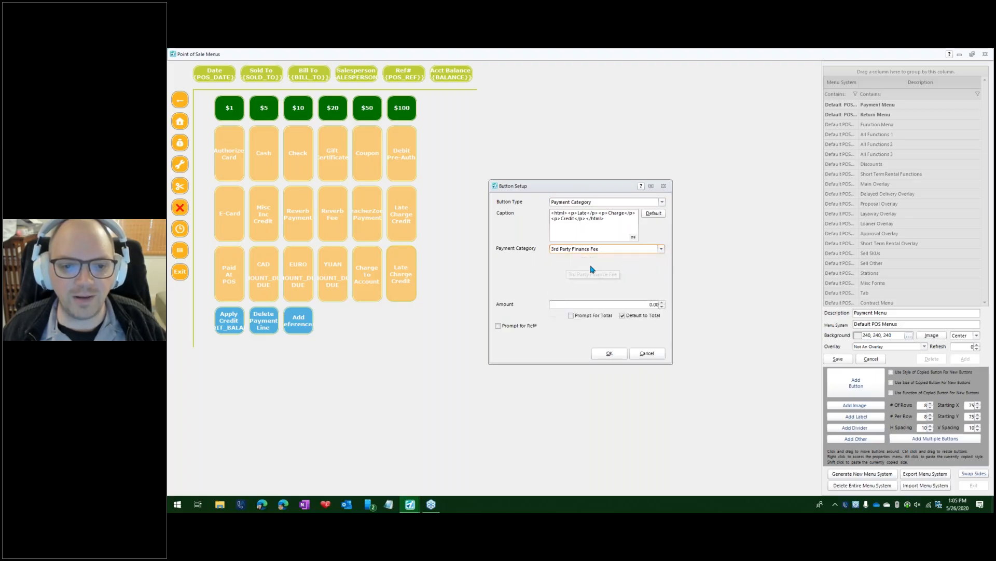
Enable Prompt For Total, clear Default to Total, and confirm the button setup.
{"action": "left_click", "coordinate": [571, 315]}
{"action": "left_click", "coordinate": [623, 316]}
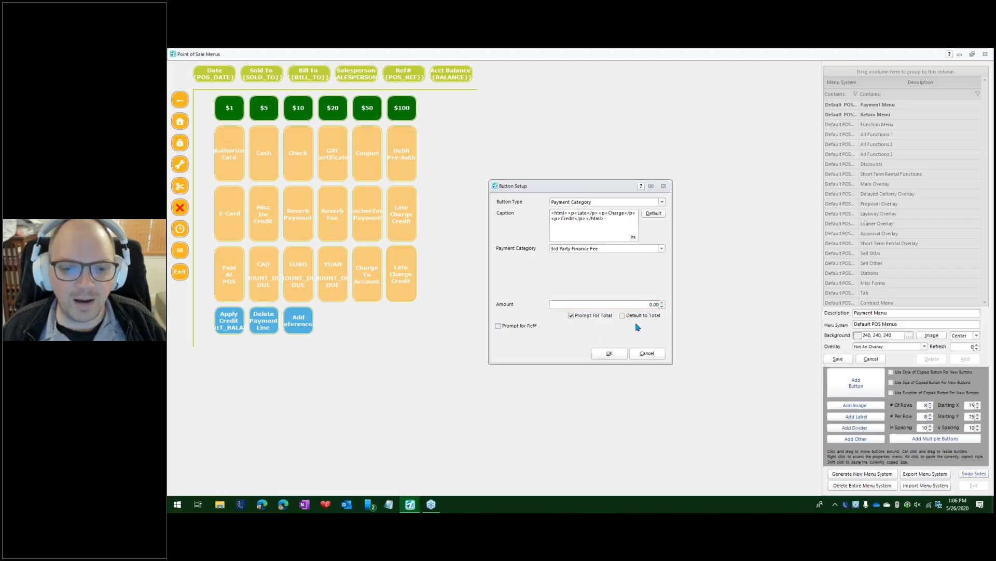
{"action": "left_click", "coordinate": [605, 357]}
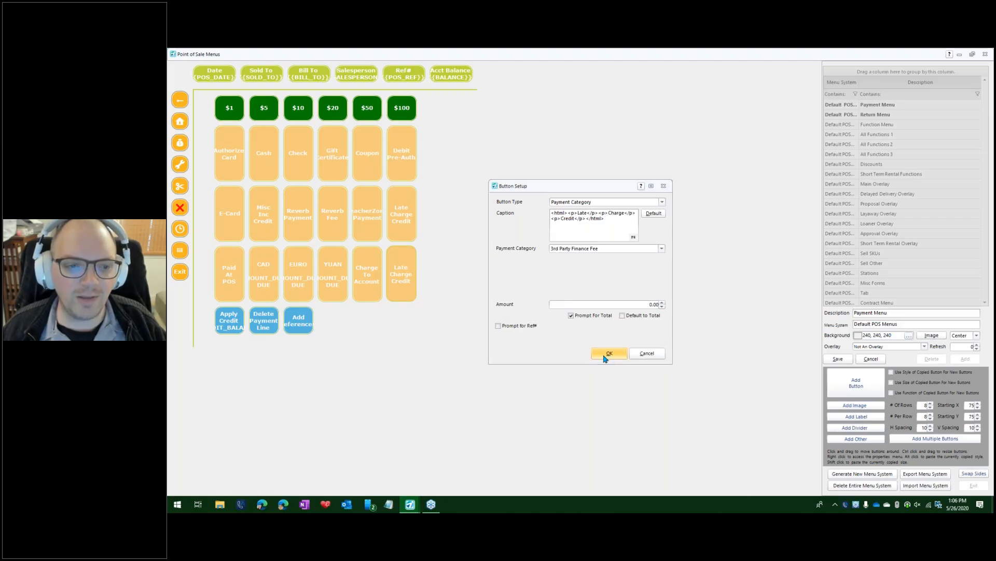
{"action": "right_click", "coordinate": [407, 282]}
{"action": "left_click", "coordinate": [447, 274]}
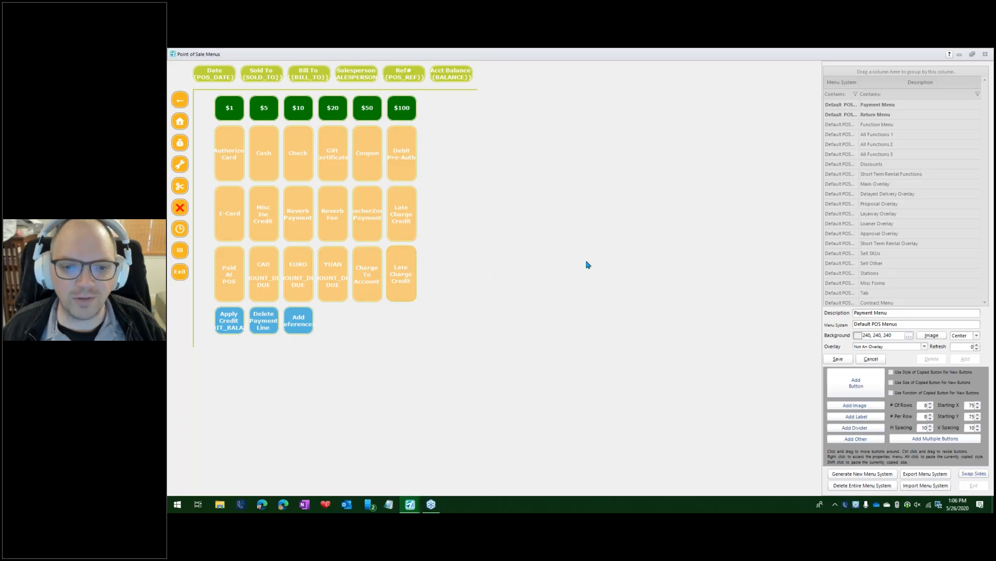
{"action": "left_click", "coordinate": [645, 353]}
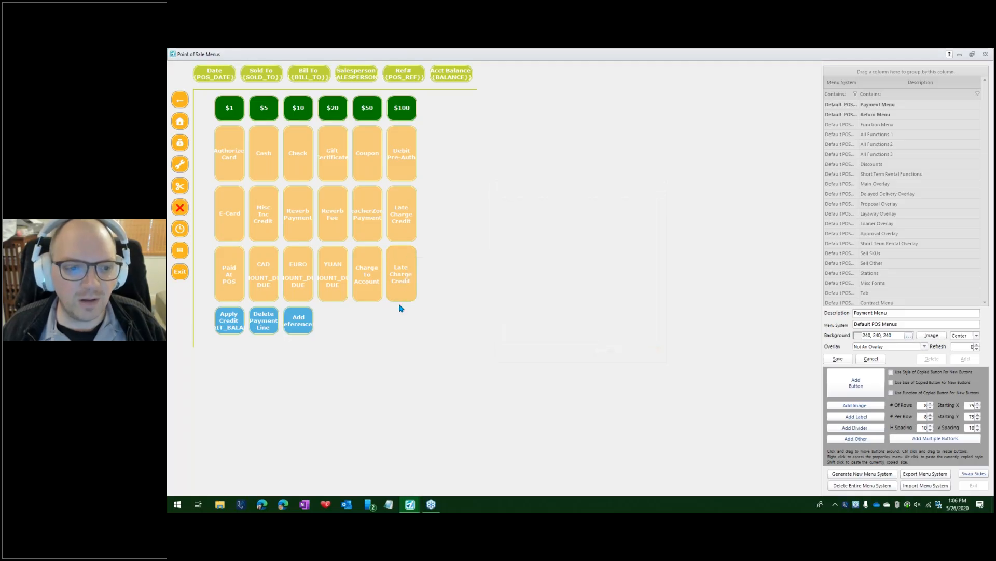
Reset the copied button's caption to its default, break it into lines "3rd Party", "Finance", "Fee", then save the Payment Menu and exit.
{"action": "right_click", "coordinate": [406, 290]}
{"action": "left_click", "coordinate": [418, 259]}
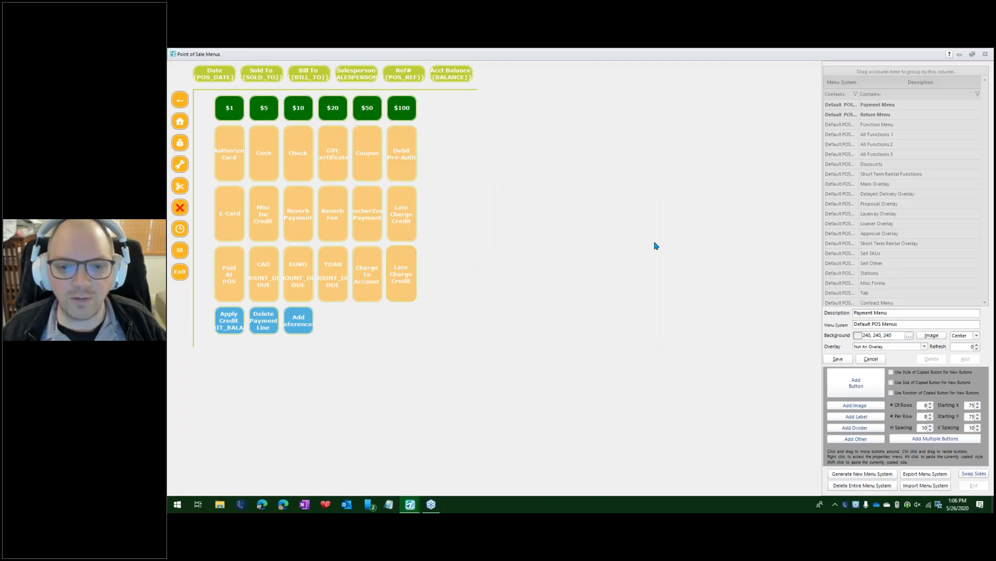
{"action": "left_click", "coordinate": [653, 213]}
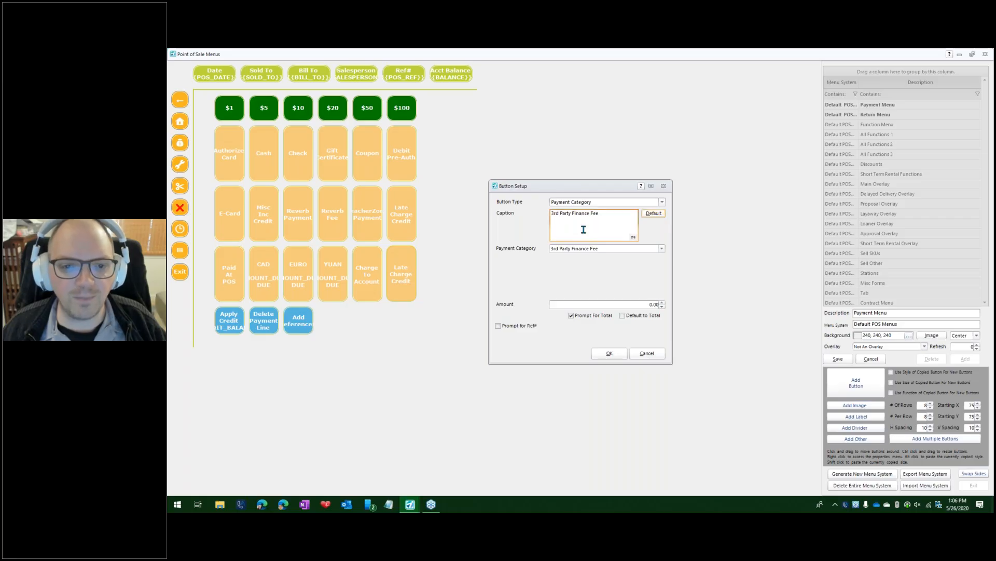
{"action": "left_click", "coordinate": [571, 214]}
{"action": "key", "text": "Return"}
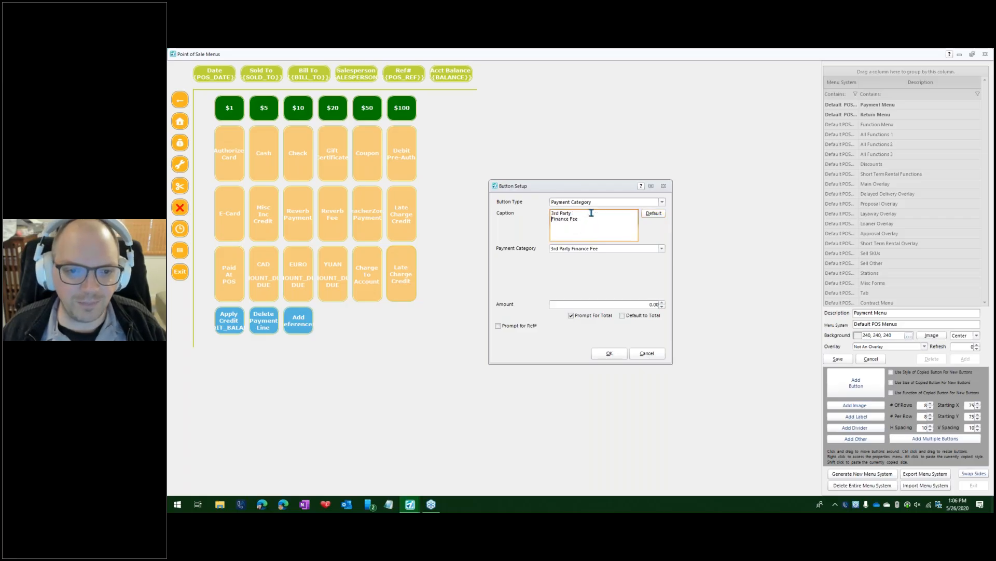
{"action": "double_click", "coordinate": [567, 218]}
{"action": "left_click", "coordinate": [571, 218]}
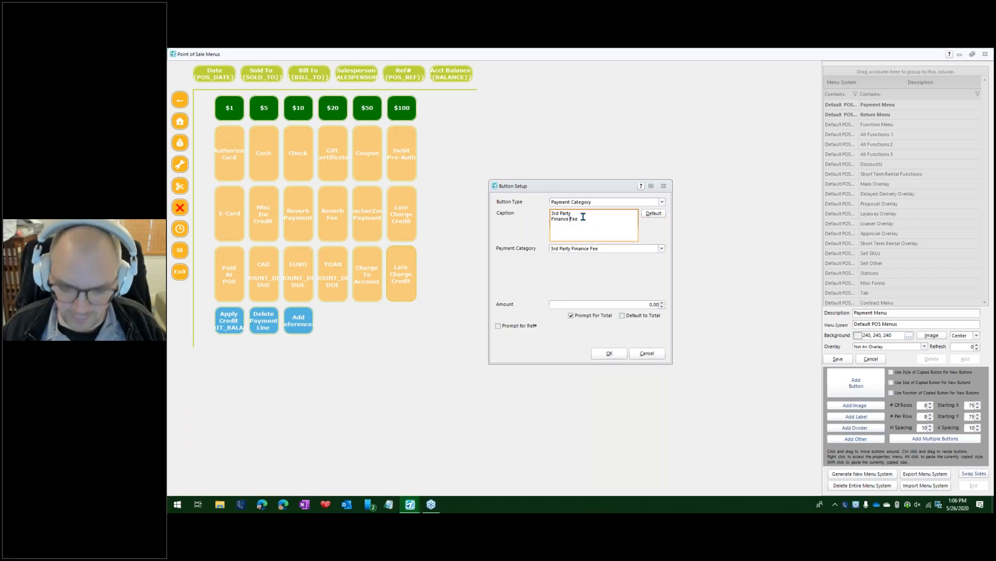
{"action": "key", "text": "Return"}
{"action": "left_click", "coordinate": [607, 353]}
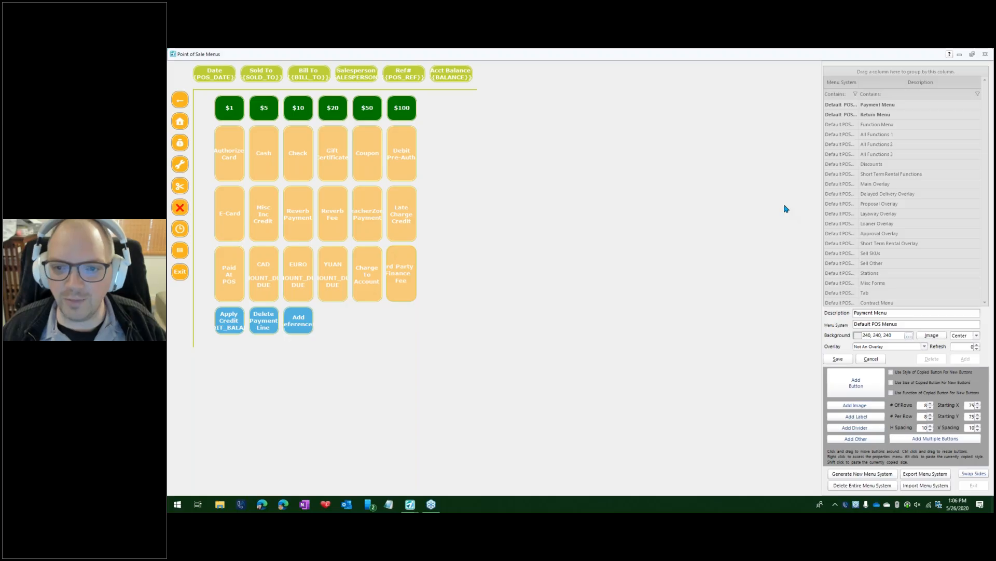
{"action": "left_click", "coordinate": [842, 359]}
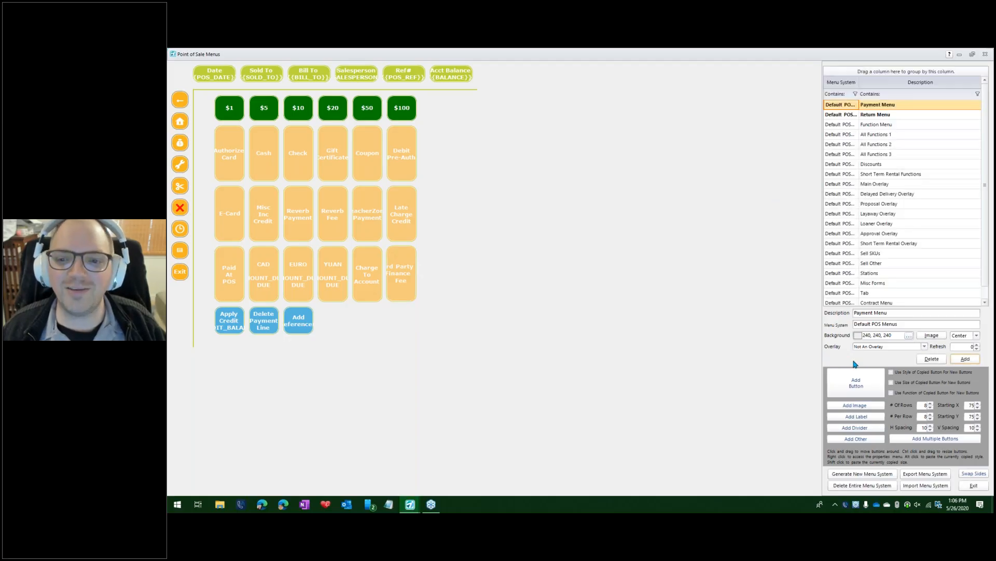
{"action": "left_click", "coordinate": [982, 488]}
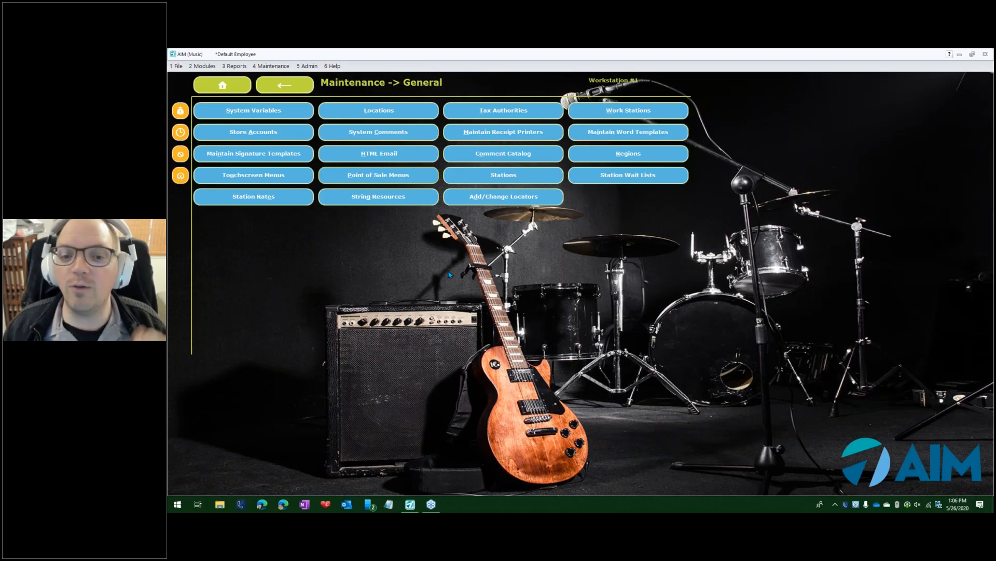
Add a new Charge Customers account named 3rd Party Financing Company from the Customer module.
{"action": "left_click", "coordinate": [222, 85]}
{"action": "left_click", "coordinate": [402, 115]}
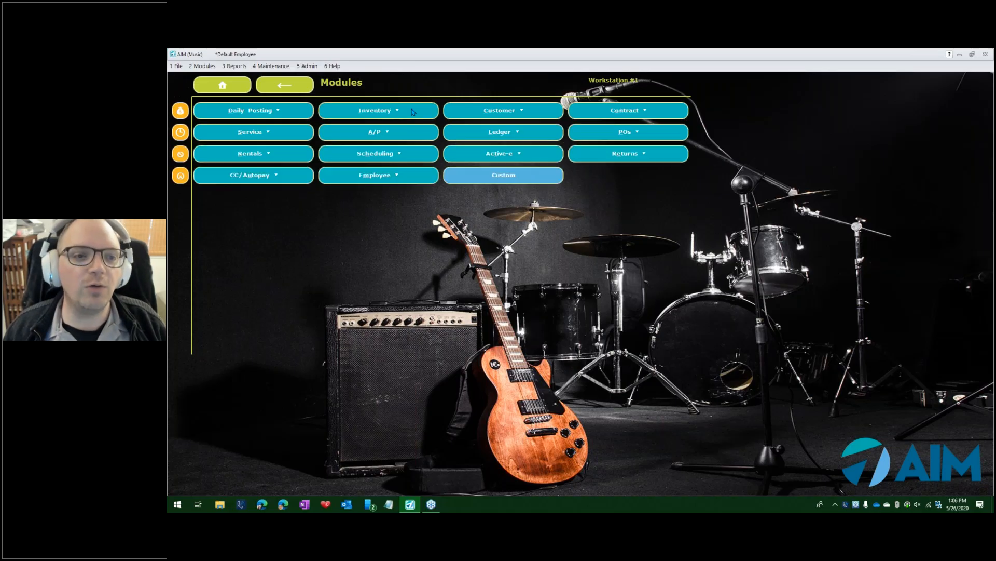
{"action": "left_click", "coordinate": [499, 110]}
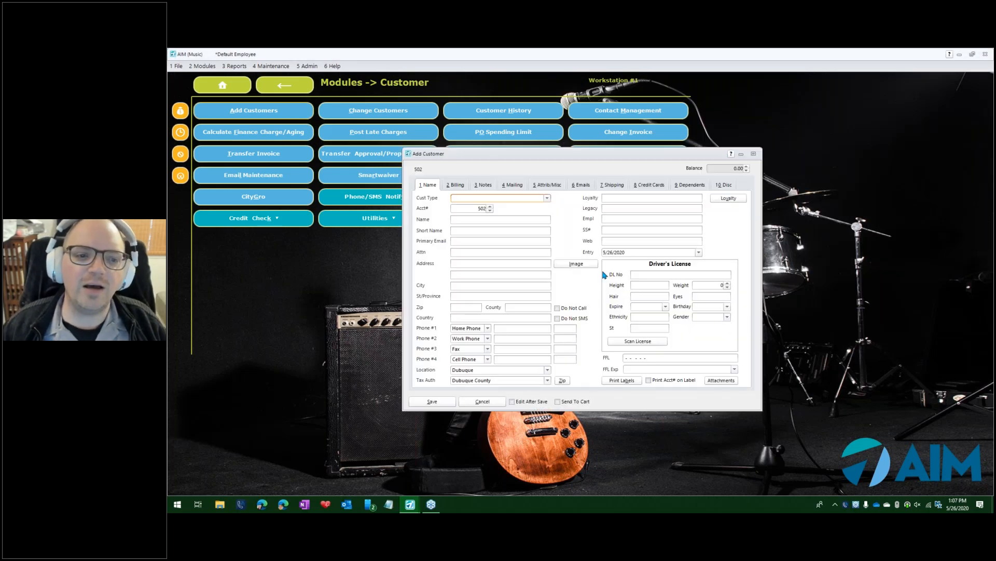
{"action": "left_click", "coordinate": [547, 198]}
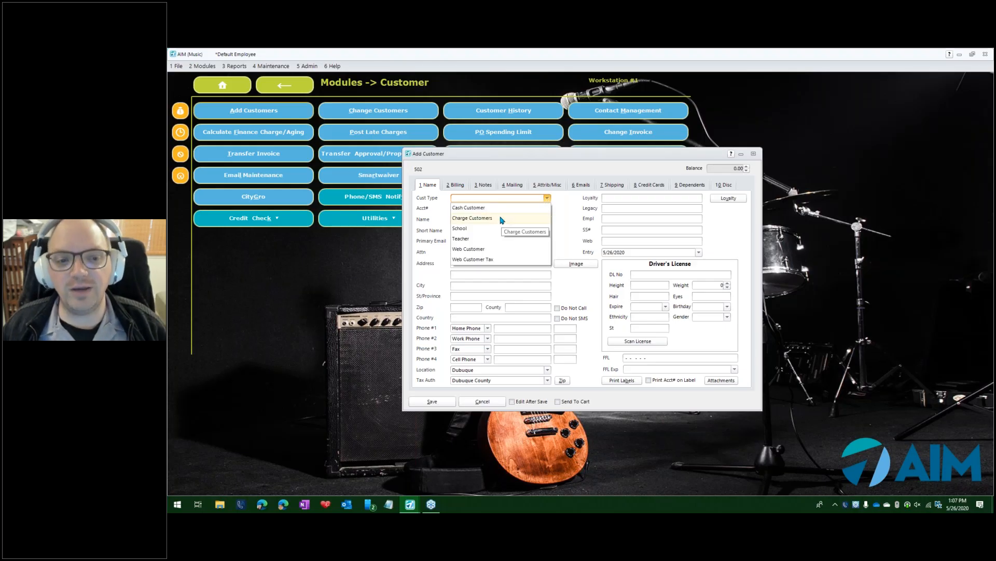
{"action": "left_click", "coordinate": [502, 218]}
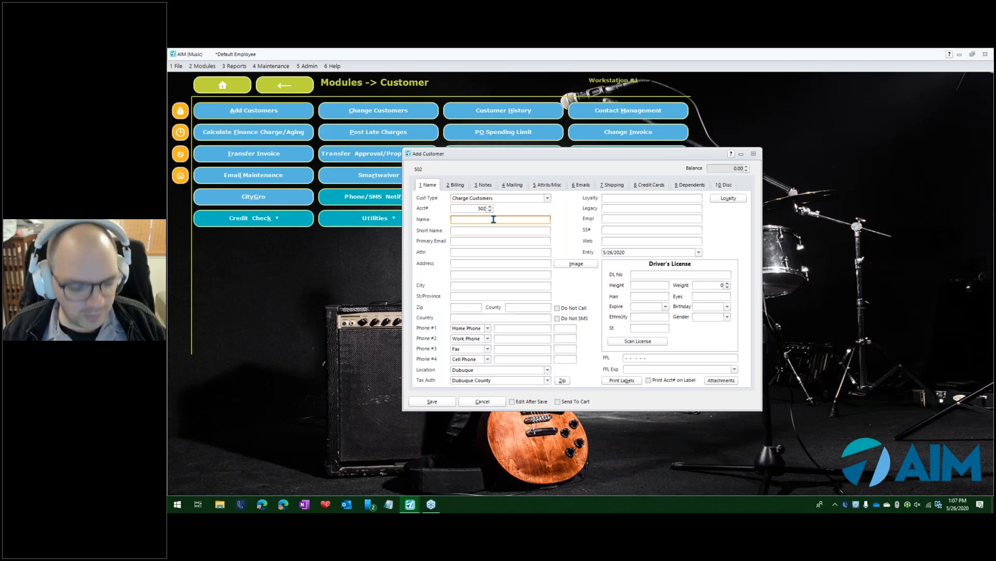
{"action": "type", "text": "3rd Par"}
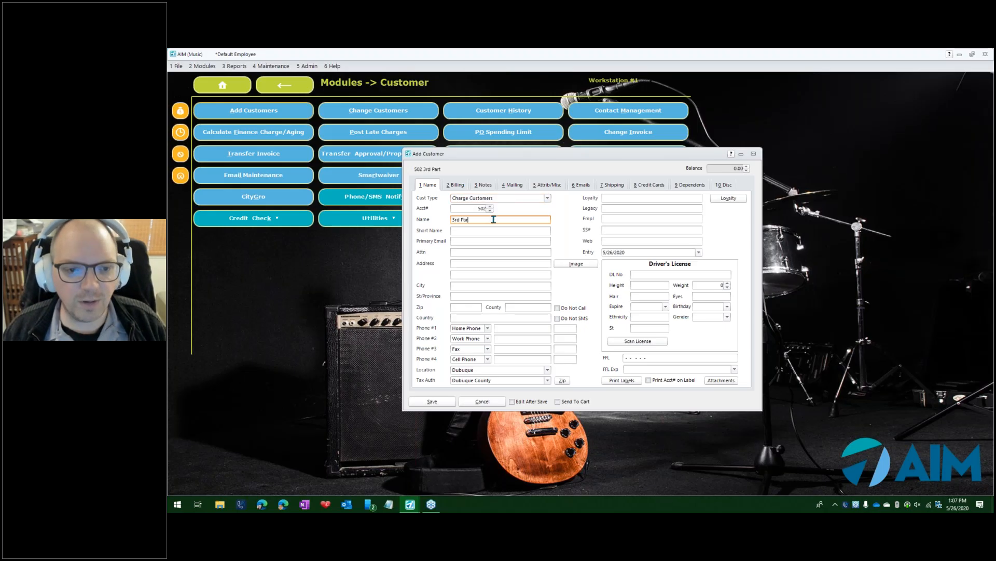
{"action": "type", "text": "ty Financing Company"}
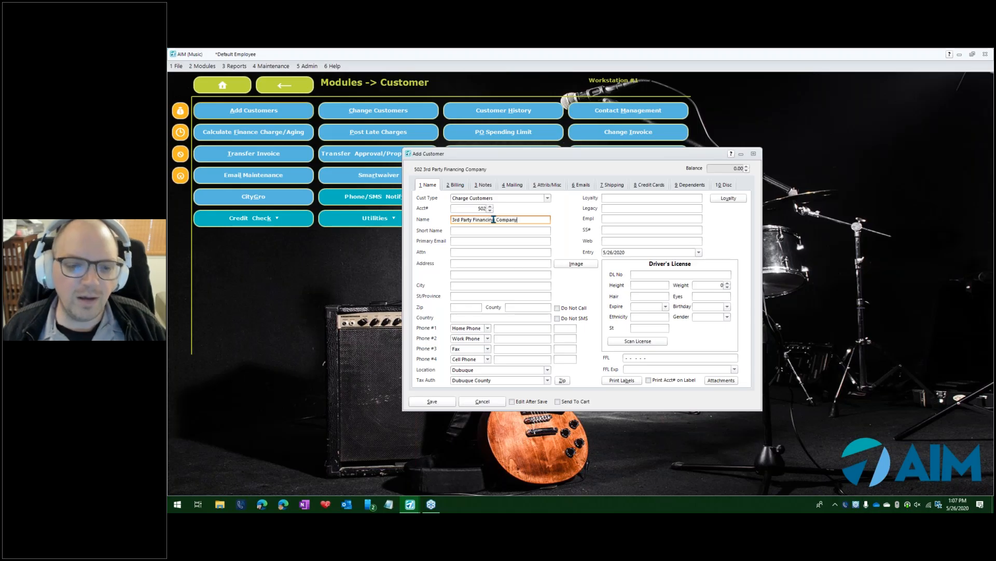
{"action": "left_click", "coordinate": [445, 404]}
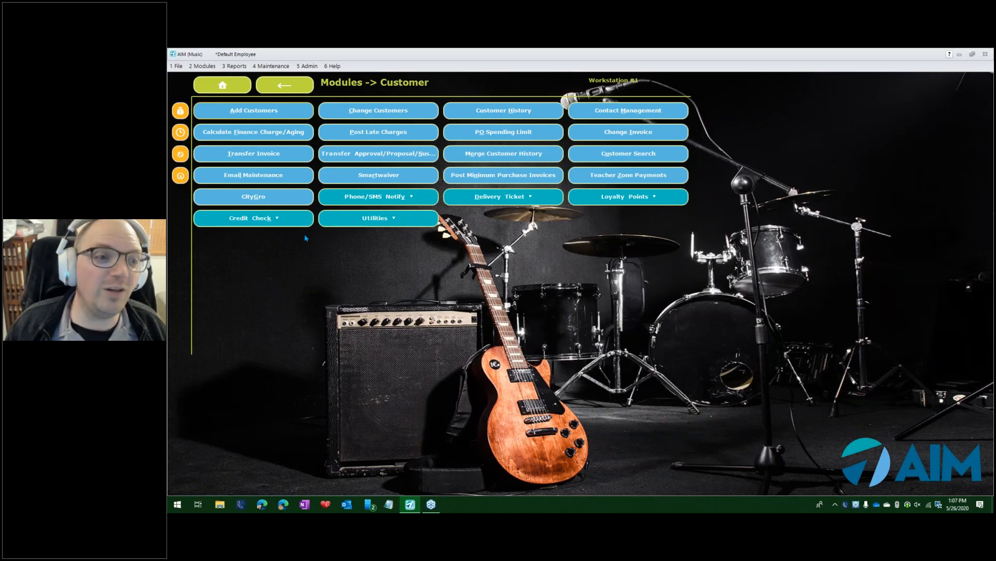
Open Point of Sale and select the demo customer found by searching "mi" as the sold-to customer.
{"action": "left_click", "coordinate": [180, 111]}
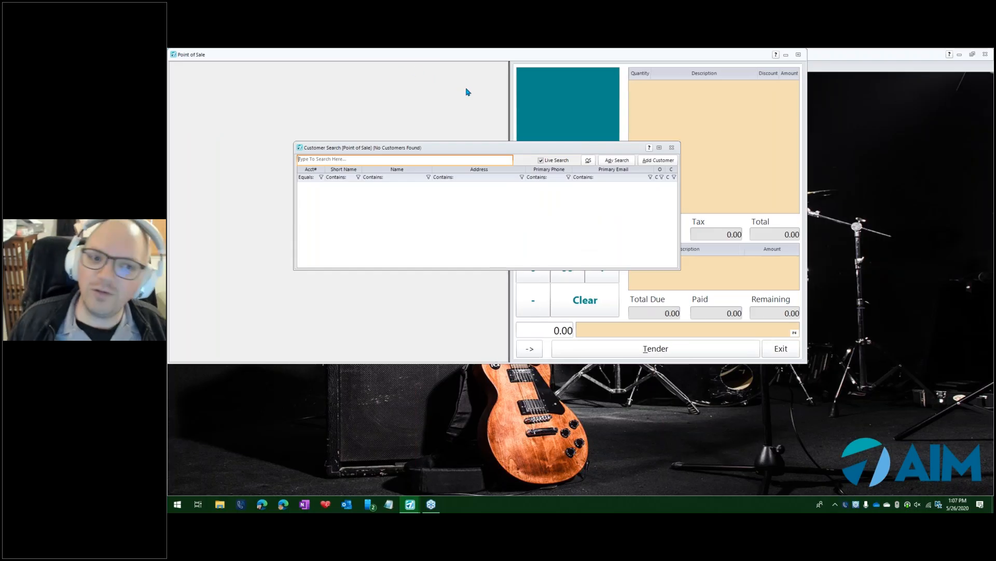
{"action": "type", "text": "mike"}
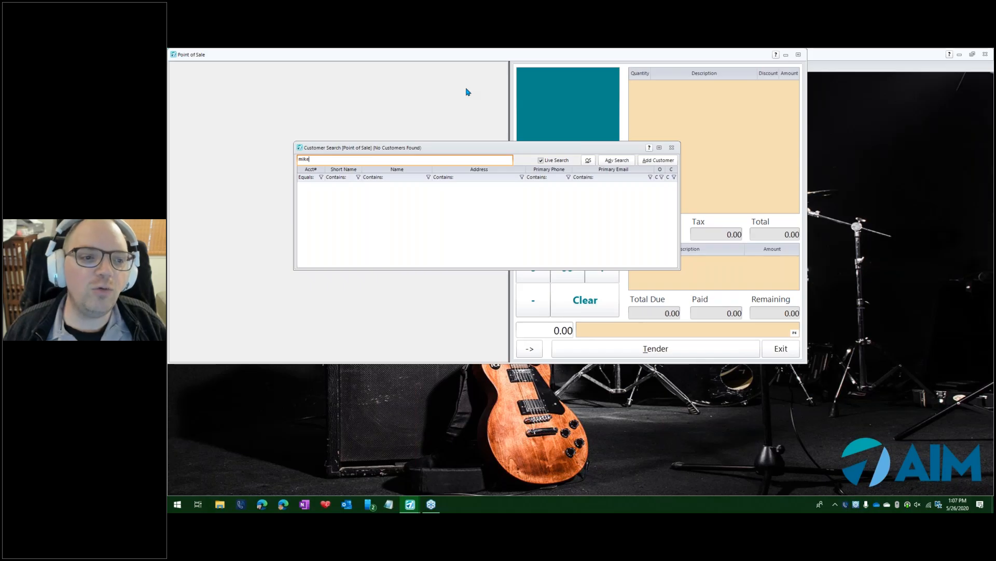
{"action": "key", "text": "Return"}
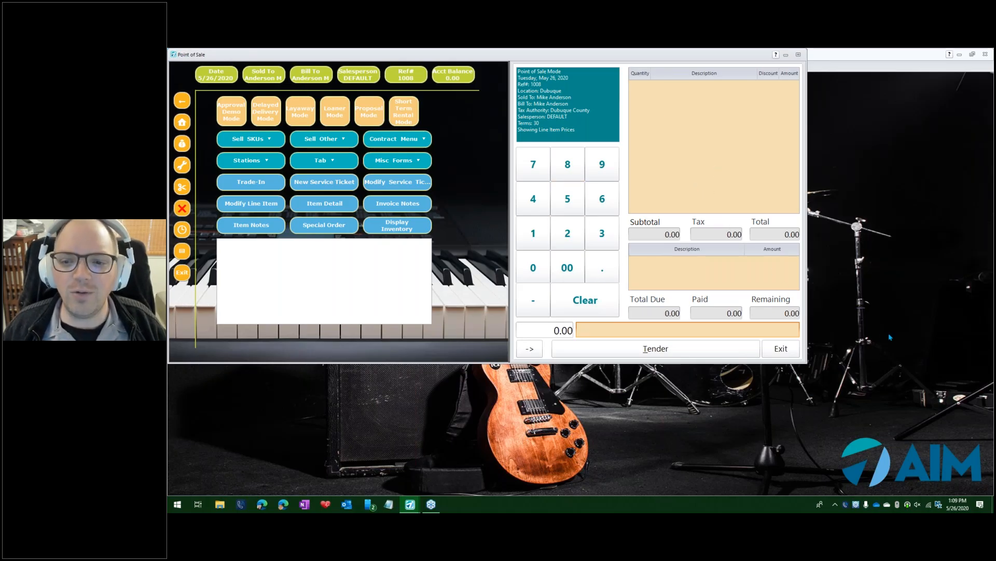
Search inventory for GUITAR and add the Guitar Ibanez Elec Emg Pick CK, serial GT1011, overriding the security warning.
{"action": "left_click", "coordinate": [670, 328]}
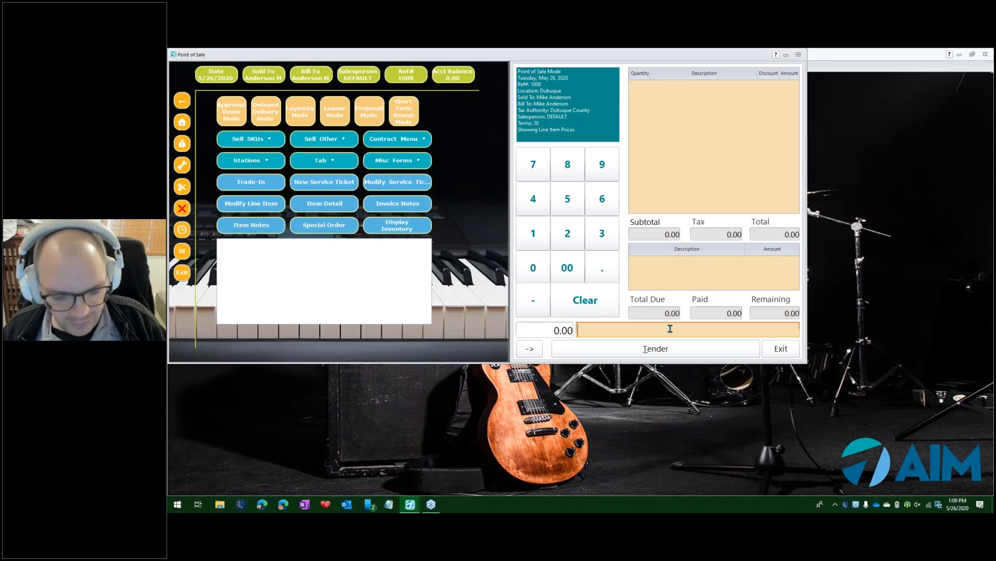
{"action": "type", "text": "GUITA"}
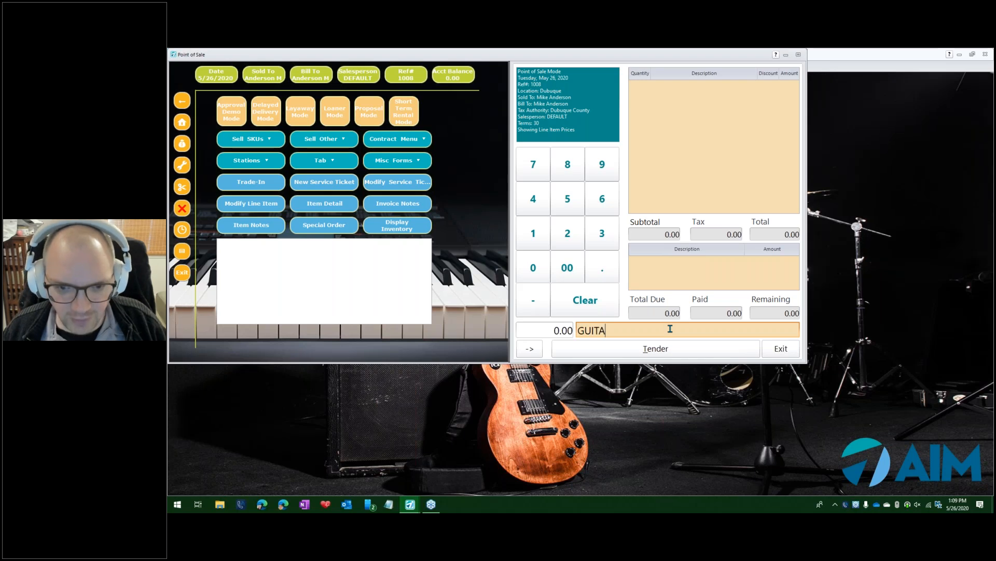
{"action": "type", "text": "R"}
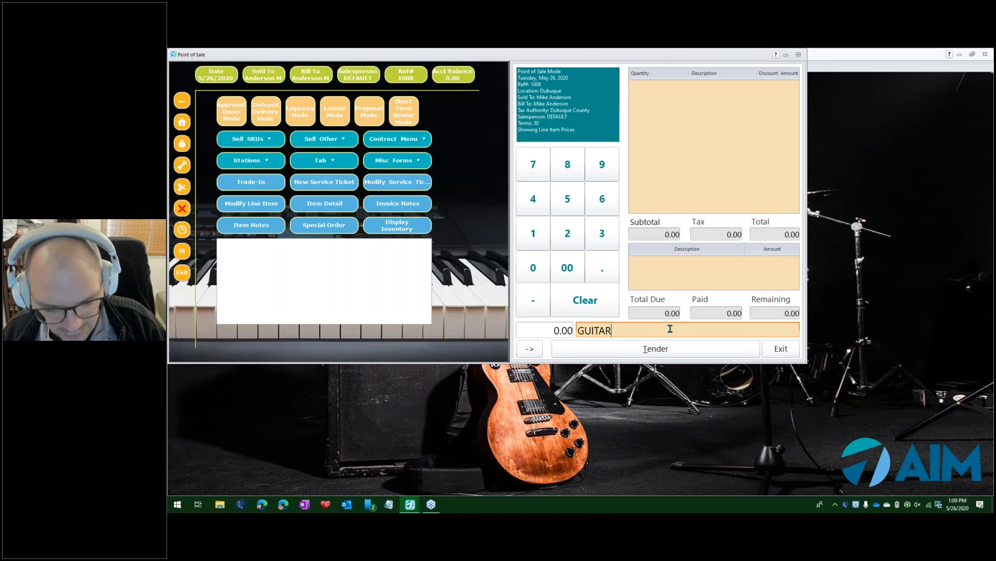
{"action": "key", "text": "Return"}
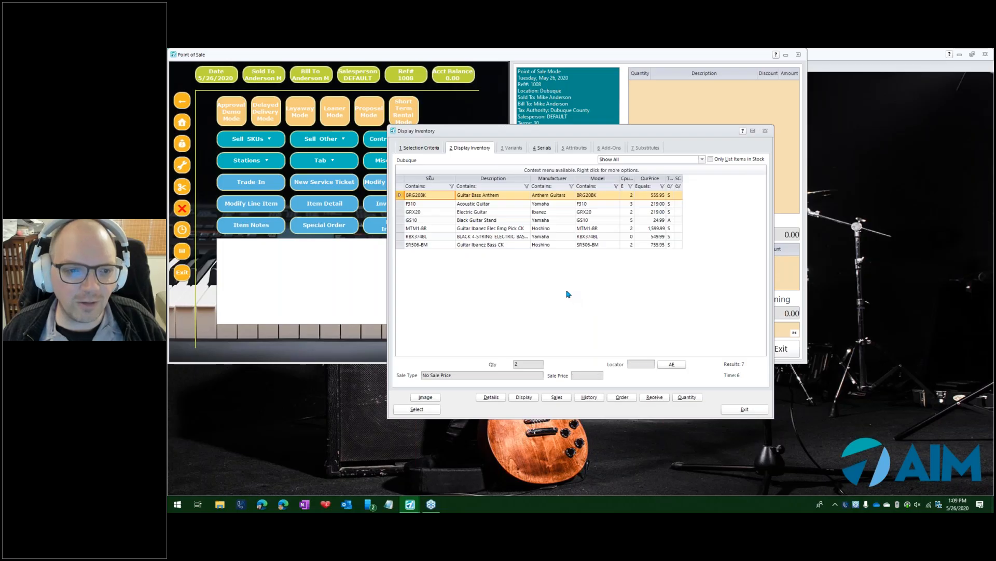
{"action": "left_click", "coordinate": [583, 230]}
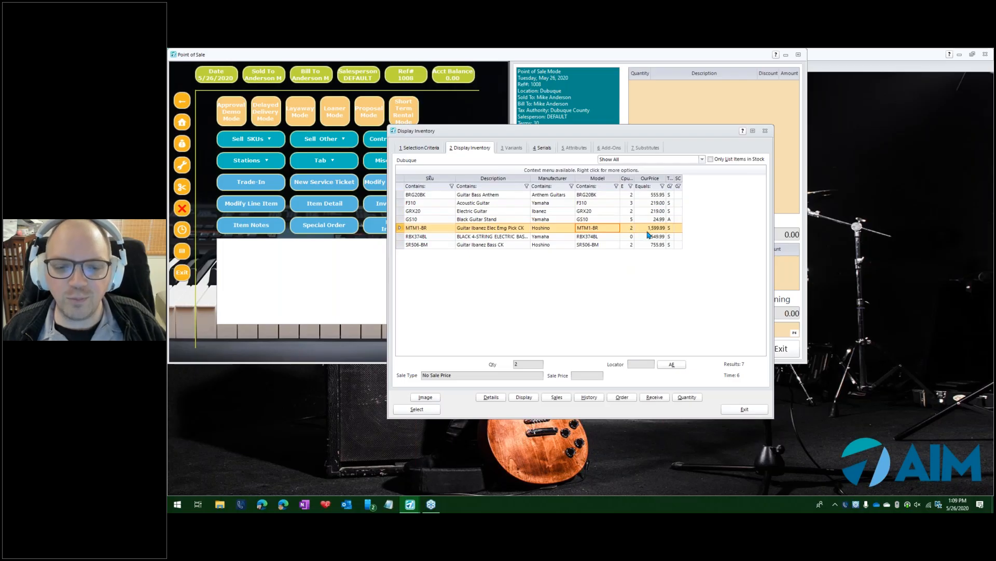
{"action": "left_click", "coordinate": [542, 148]}
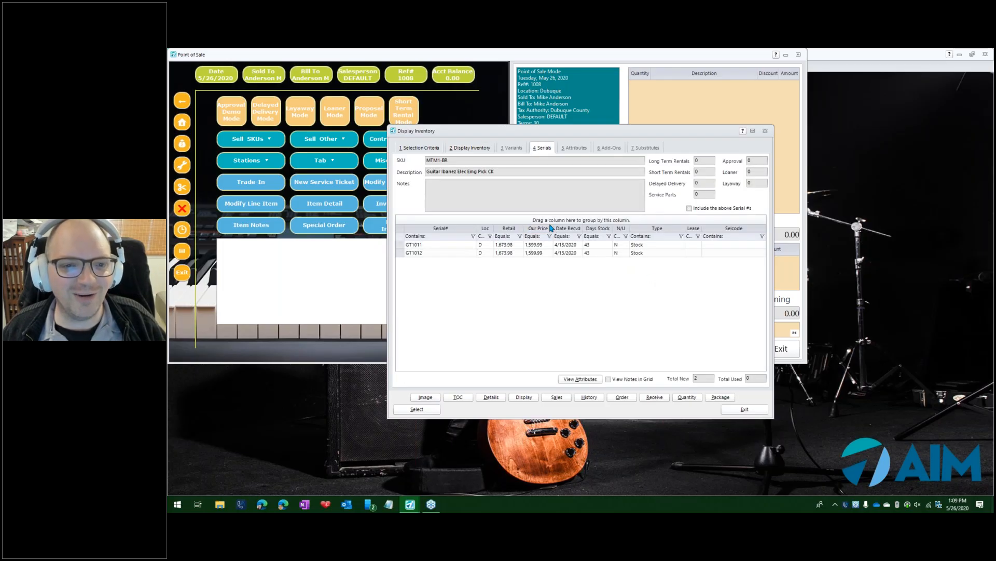
{"action": "left_click", "coordinate": [466, 245]}
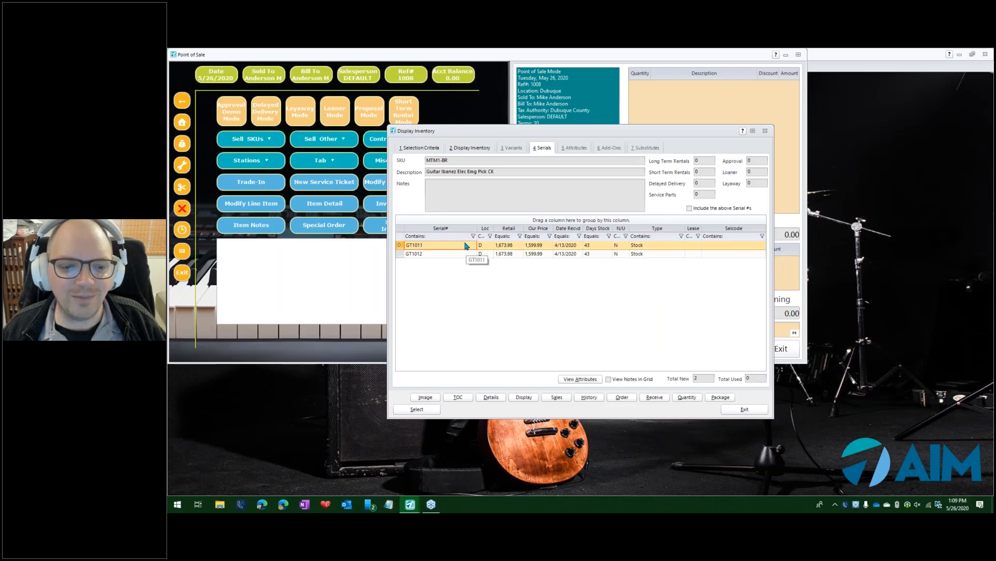
{"action": "double_click", "coordinate": [466, 245]}
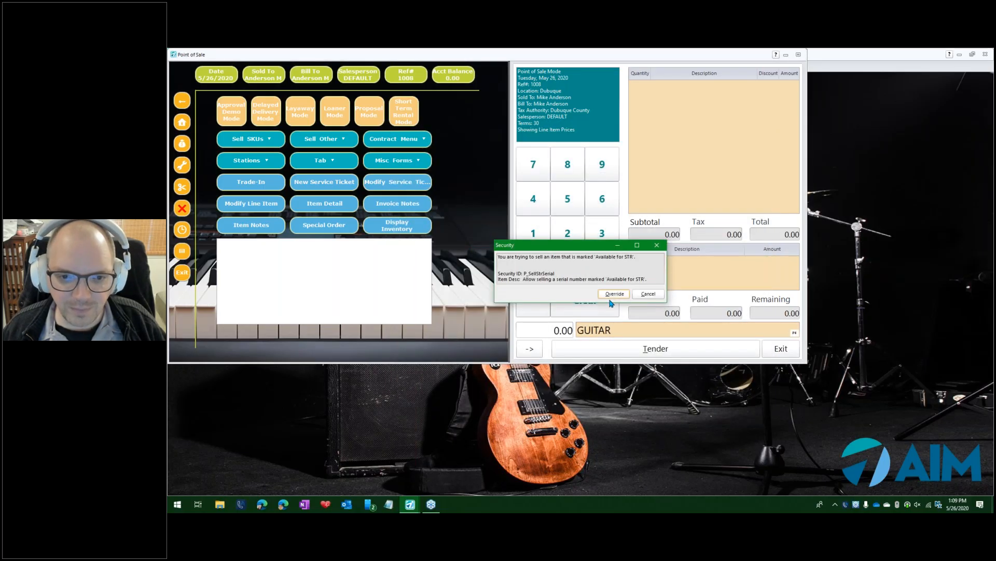
{"action": "left_click", "coordinate": [614, 293]}
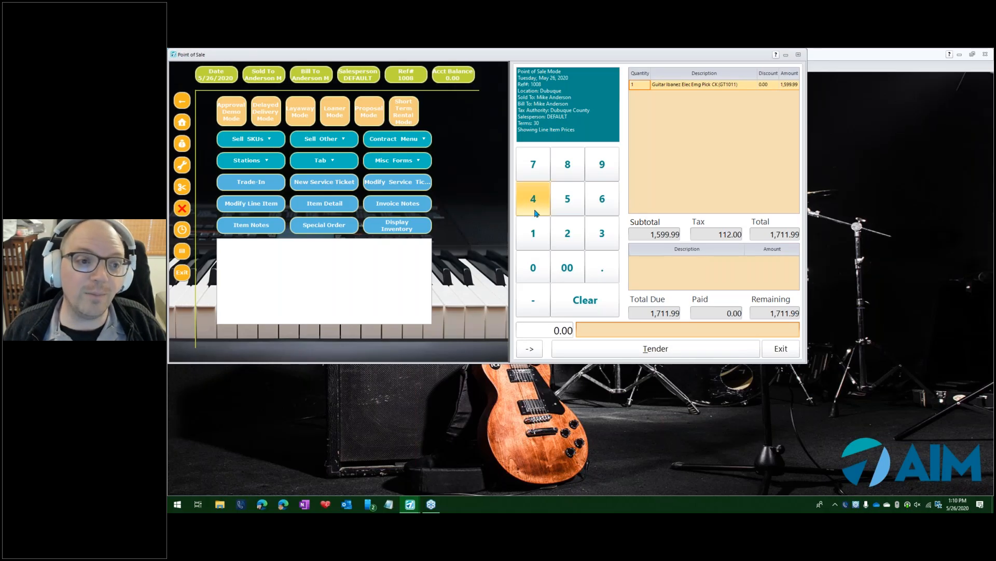
Change the bill-to customer to 3rd Party Financing Company.
{"action": "left_click", "coordinate": [319, 78]}
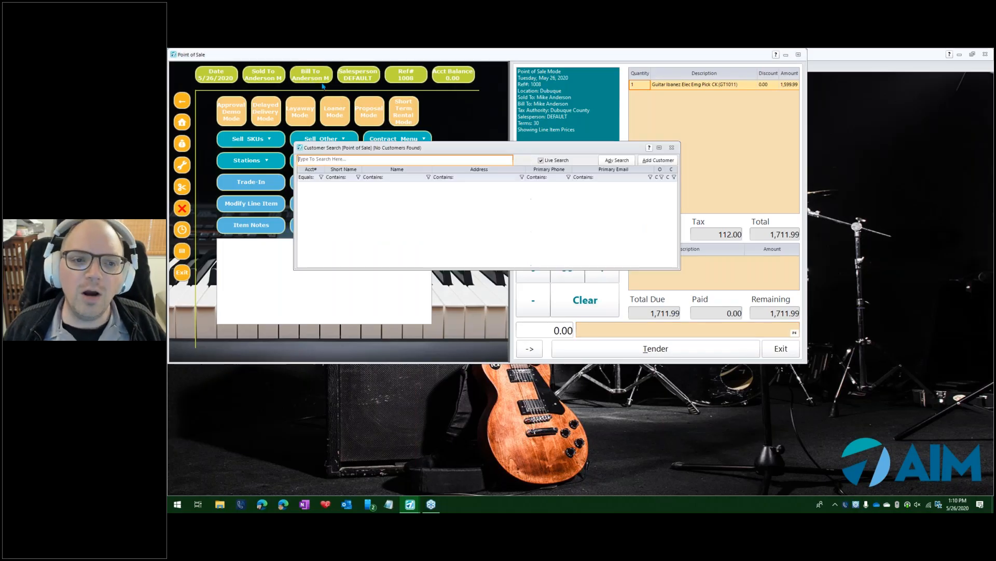
{"action": "type", "text": "3rd"}
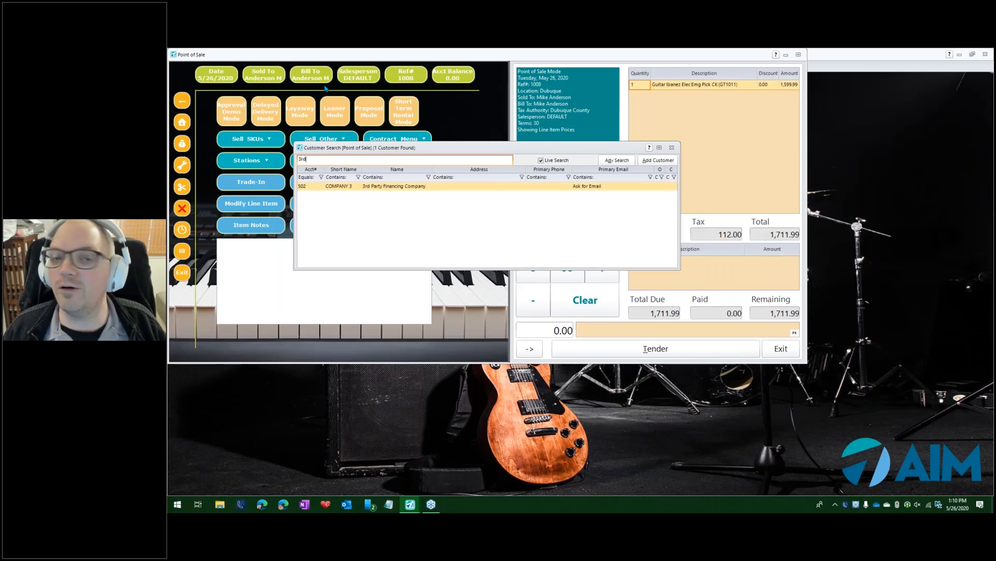
{"action": "key", "text": "Return"}
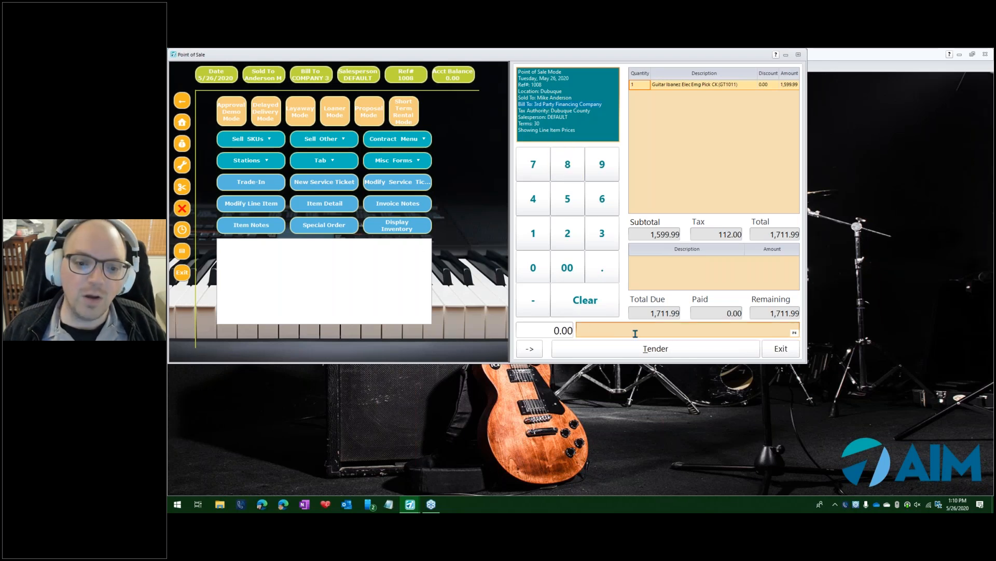
Tender the sale and charge the full amount to the customer account.
{"action": "left_click", "coordinate": [627, 349]}
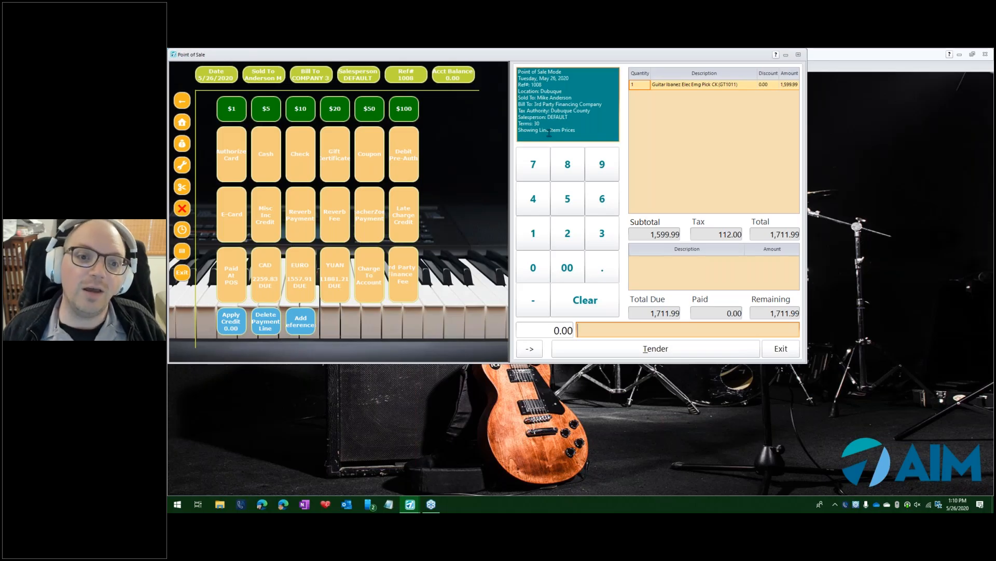
{"action": "left_click_drag", "start_coordinate": [538, 98], "coordinate": [575, 99]}
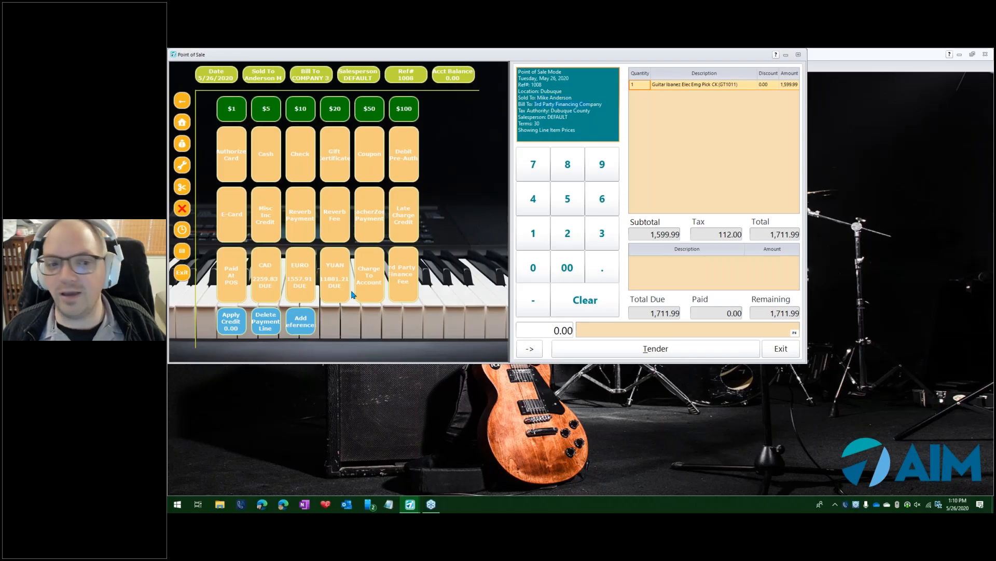
{"action": "left_click", "coordinate": [371, 271]}
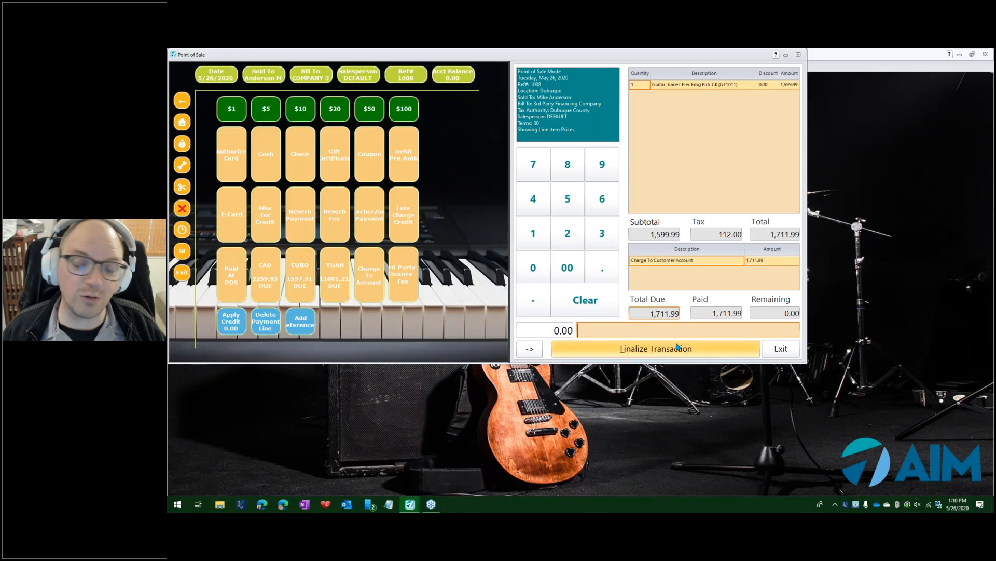
Finalize the transaction, choose the output, and review the resulting invoice.
{"action": "left_click", "coordinate": [621, 352]}
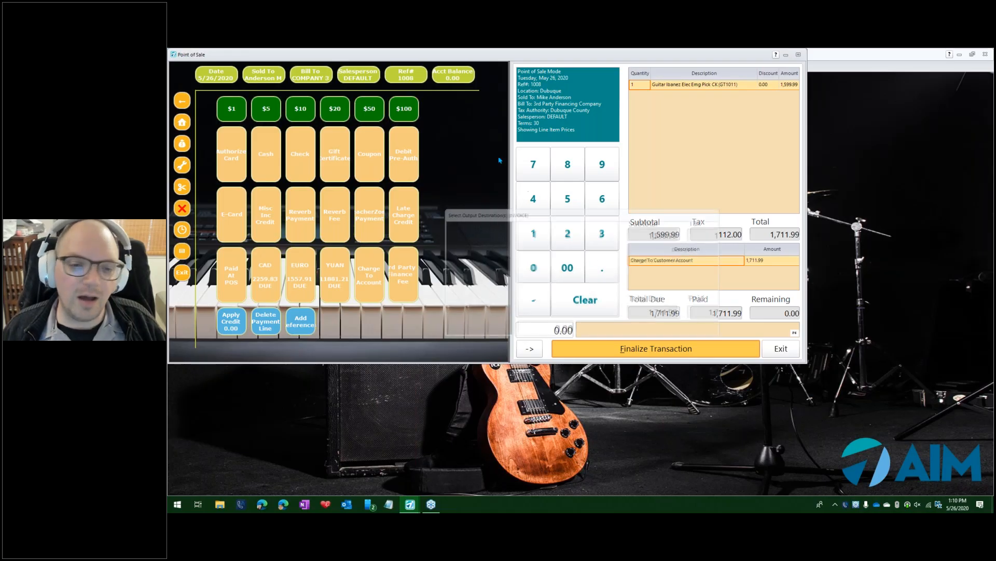
{"action": "left_click", "coordinate": [633, 325]}
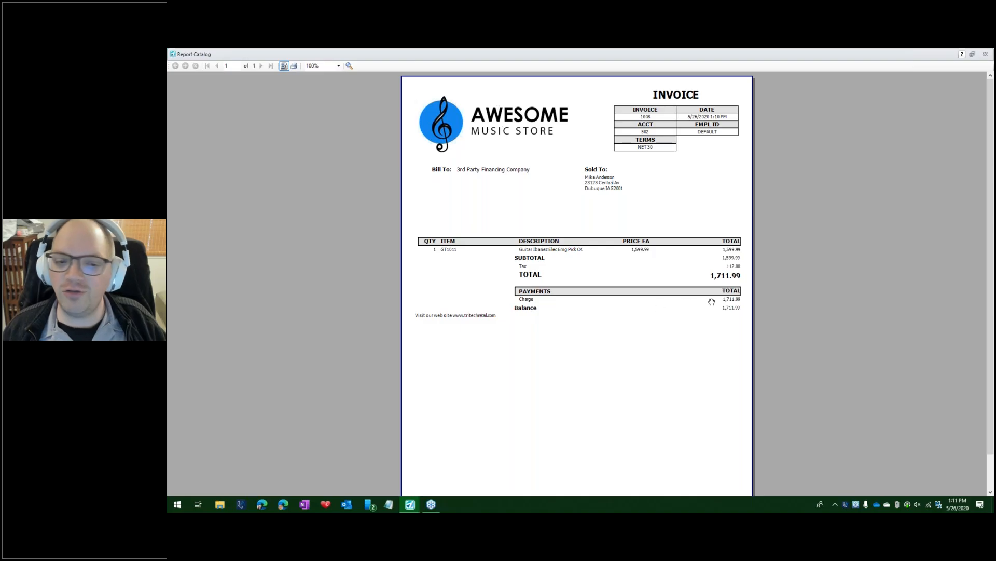
{"action": "scroll", "coordinate": [712, 301], "scroll_direction": "down", "scroll_amount": 2}
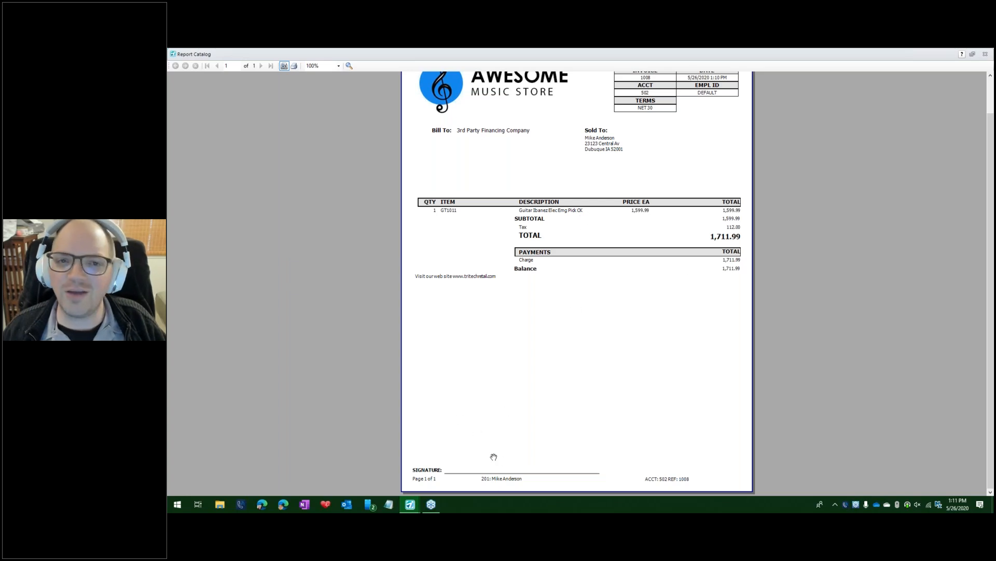
{"action": "key", "text": "Escape"}
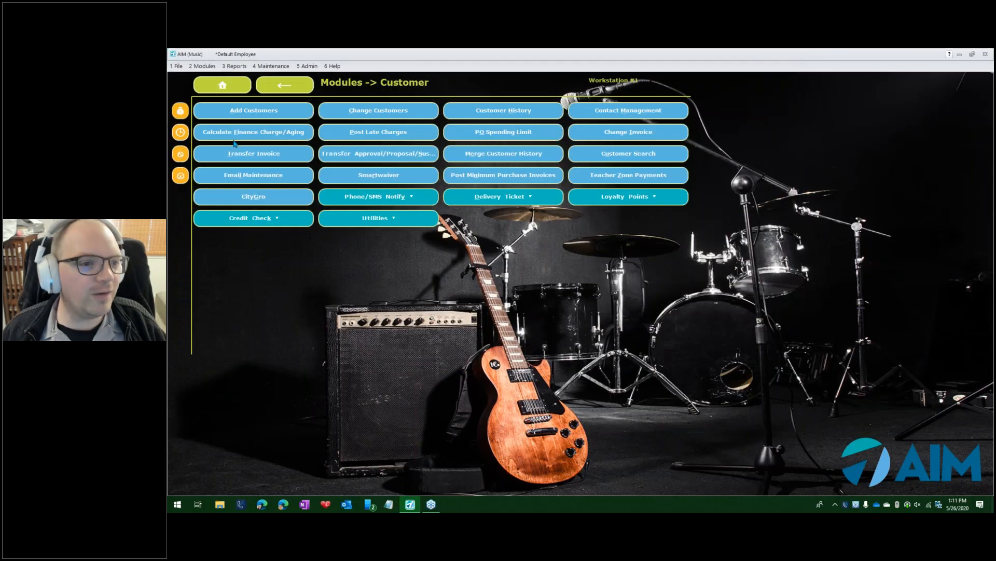
{"action": "left_click", "coordinate": [516, 119]}
{"action": "type", "text": "mike"}
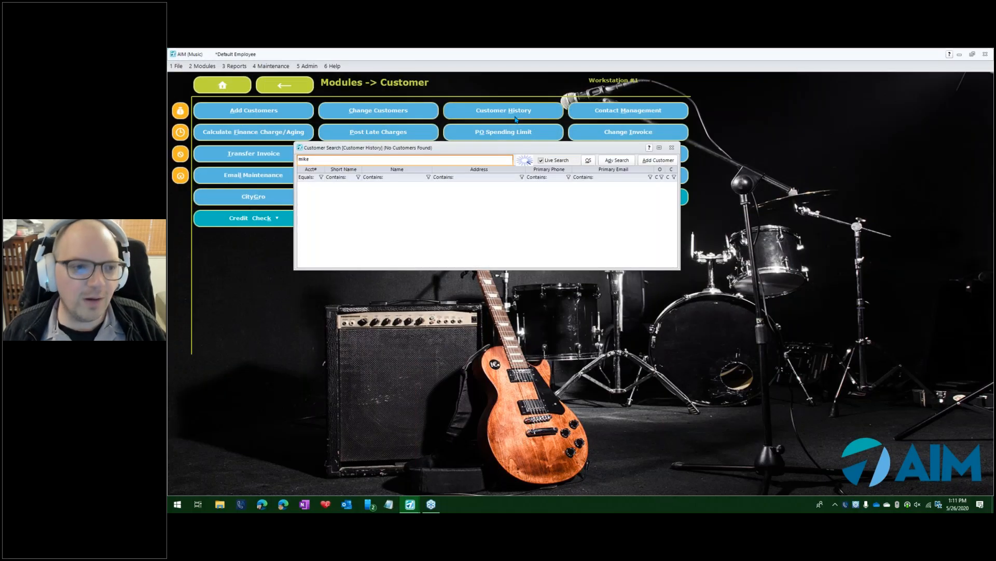
{"action": "key", "text": "Return"}
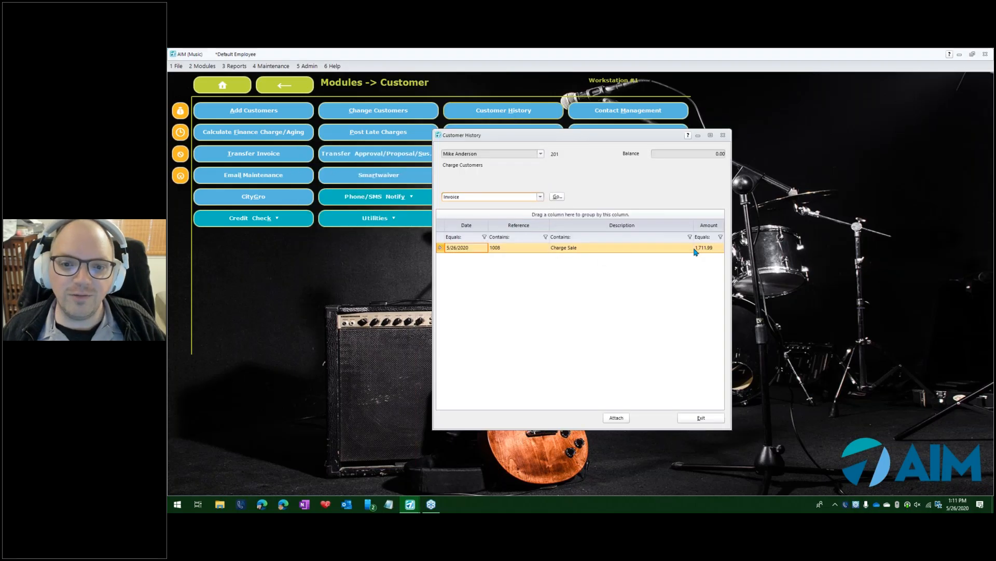
{"action": "left_click", "coordinate": [688, 153]}
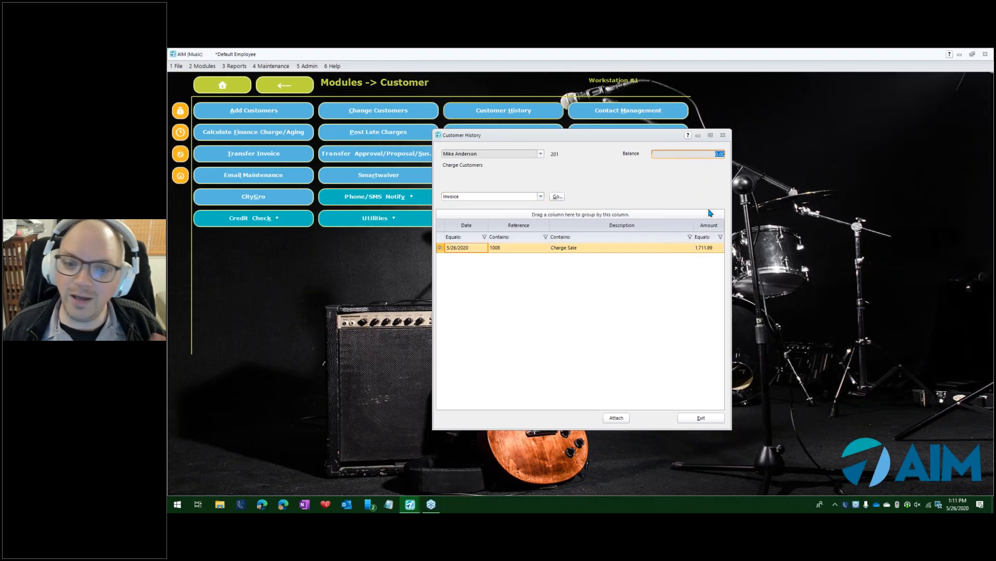
{"action": "left_click", "coordinate": [723, 135]}
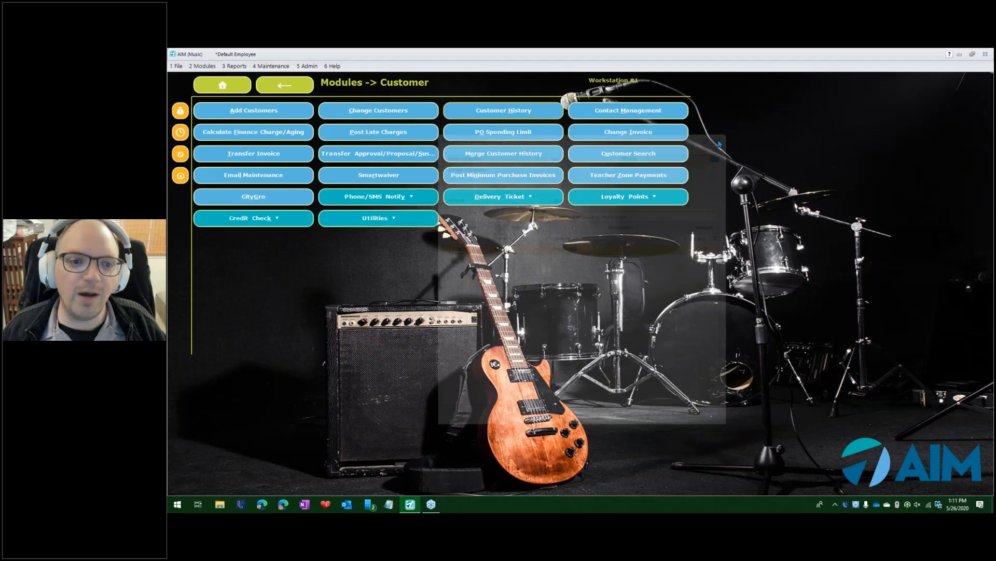
Open the customer history for 3rd Party Financing Company and check its balance and invoices.
{"action": "left_click", "coordinate": [496, 113]}
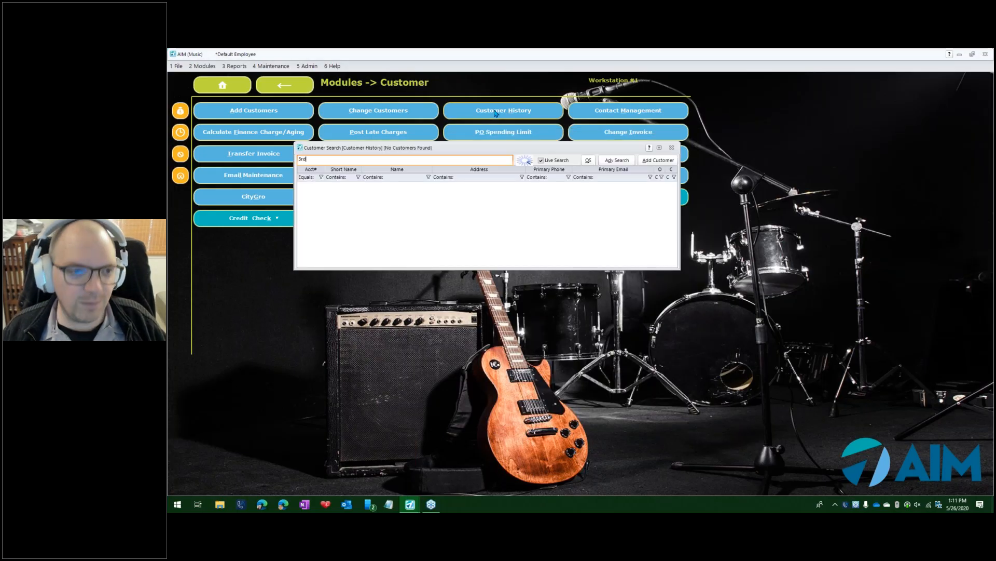
{"action": "key", "text": "Return"}
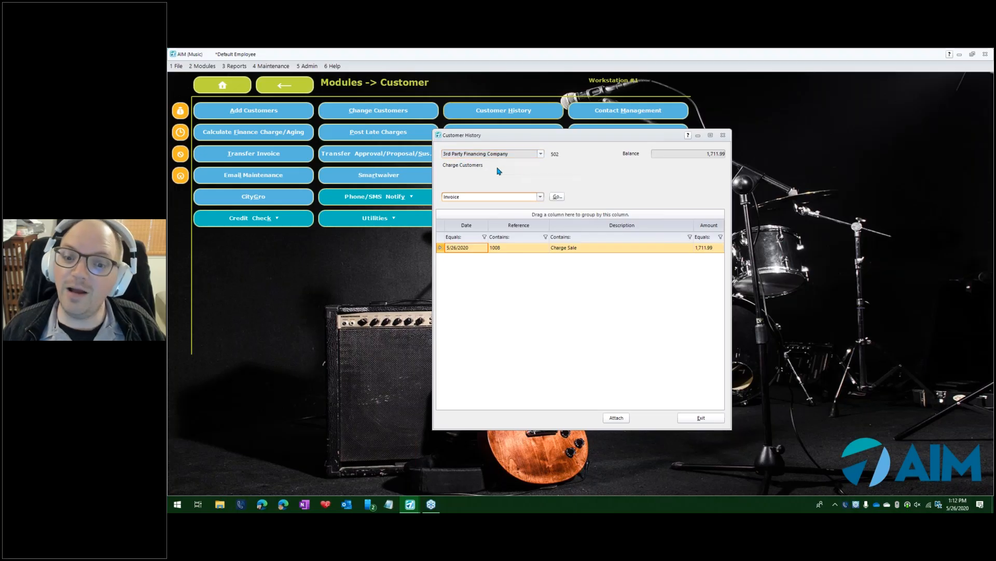
{"action": "left_click", "coordinate": [713, 156]}
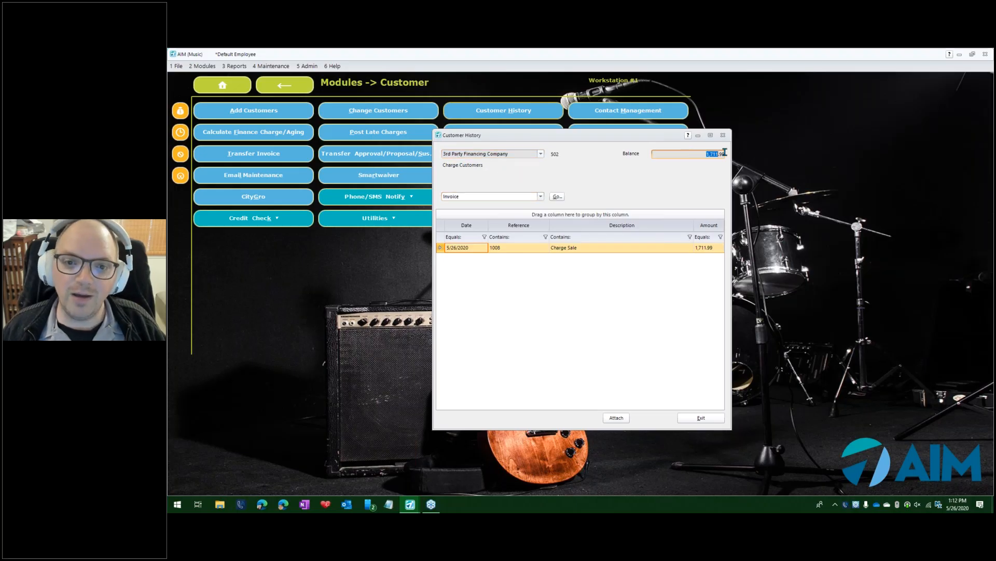
{"action": "left_click", "coordinate": [554, 196]}
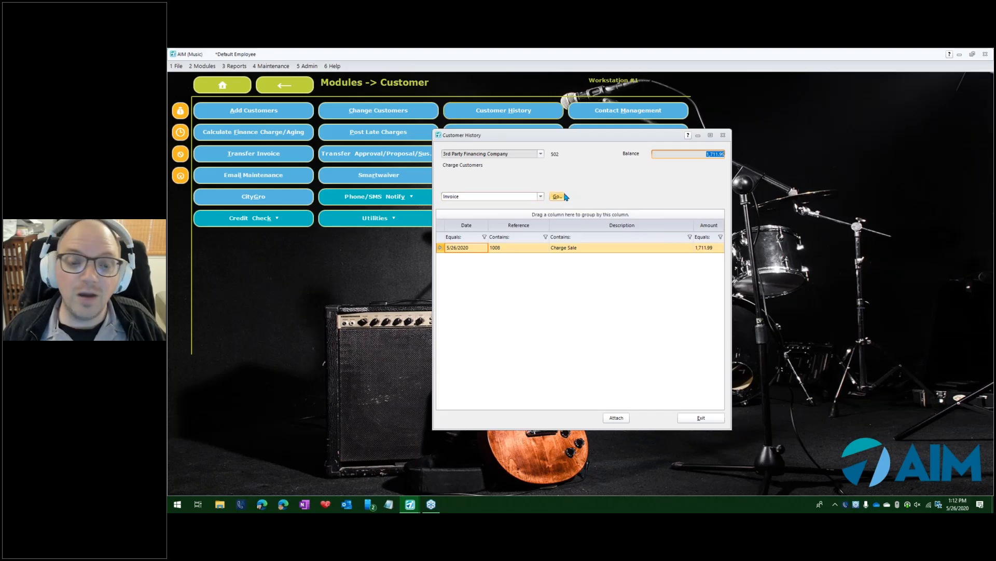
{"action": "left_click", "coordinate": [554, 198]}
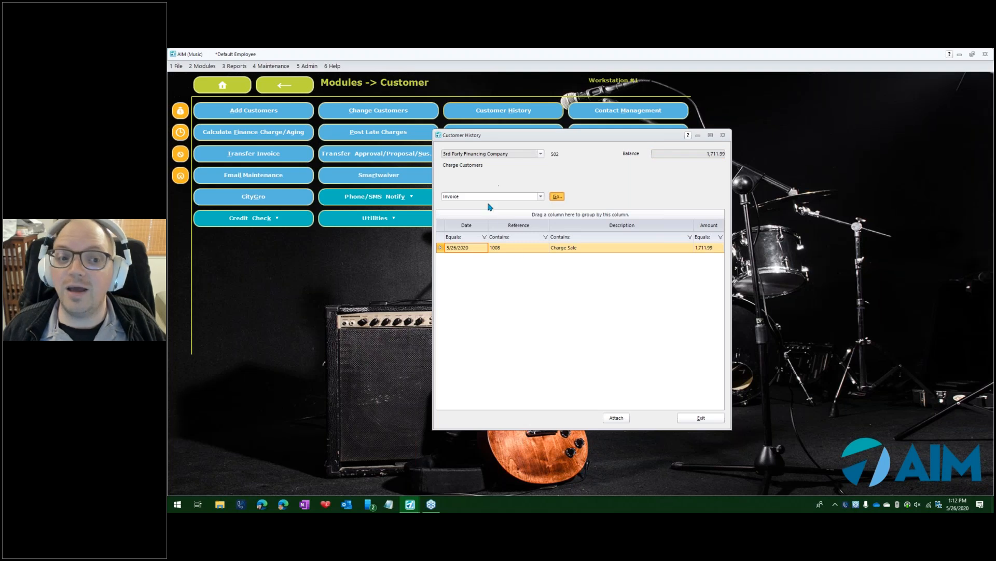
Open invoice 1008's details to examine its line items, payments and customers, then close the history.
{"action": "double_click", "coordinate": [532, 252]}
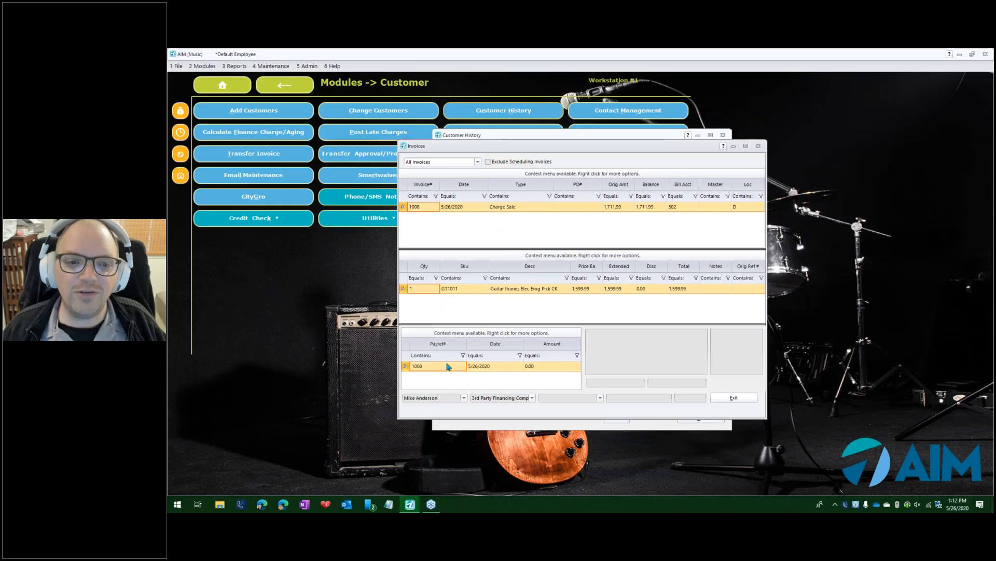
{"action": "left_click", "coordinate": [452, 400]}
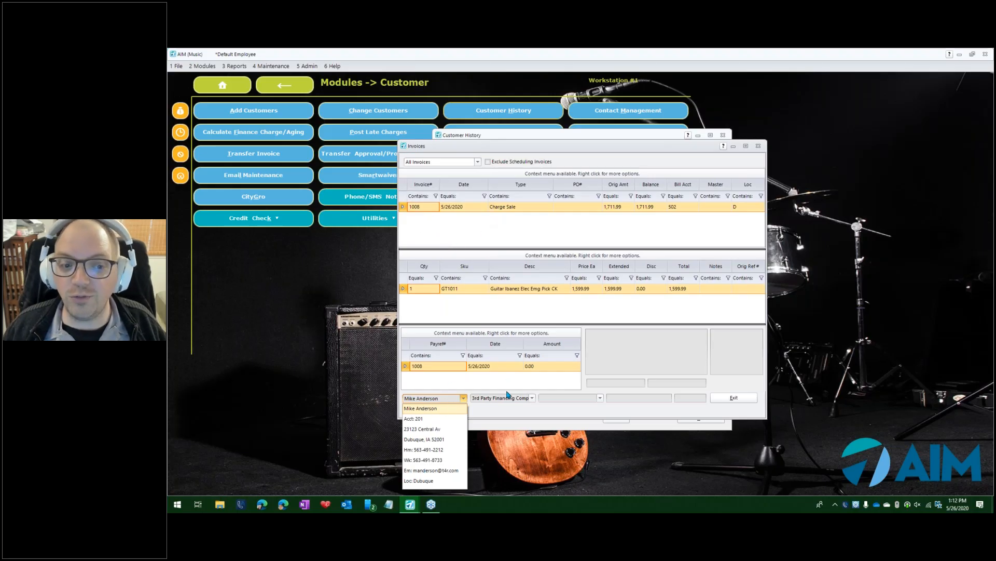
{"action": "right_click", "coordinate": [535, 205]}
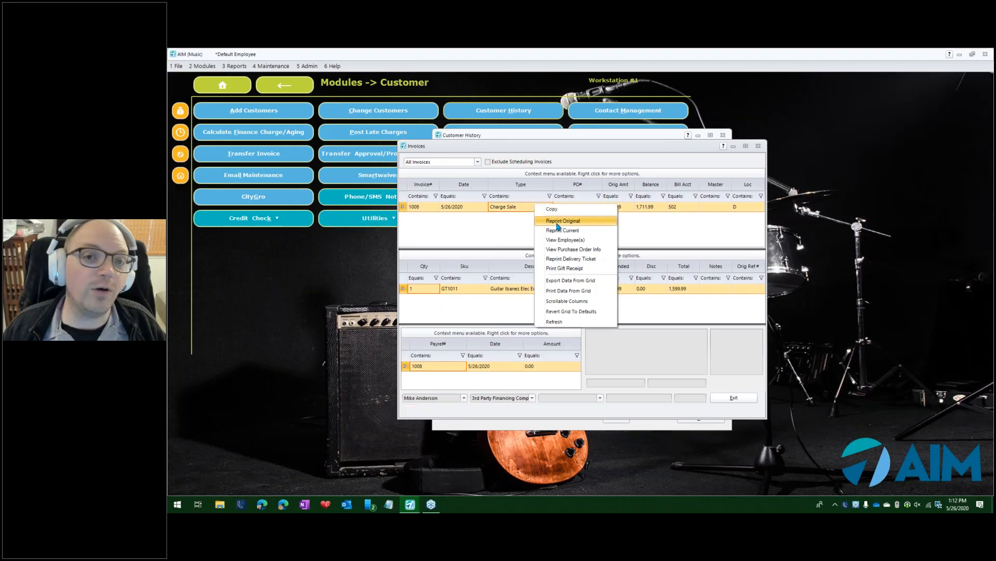
{"action": "left_click", "coordinate": [696, 225]}
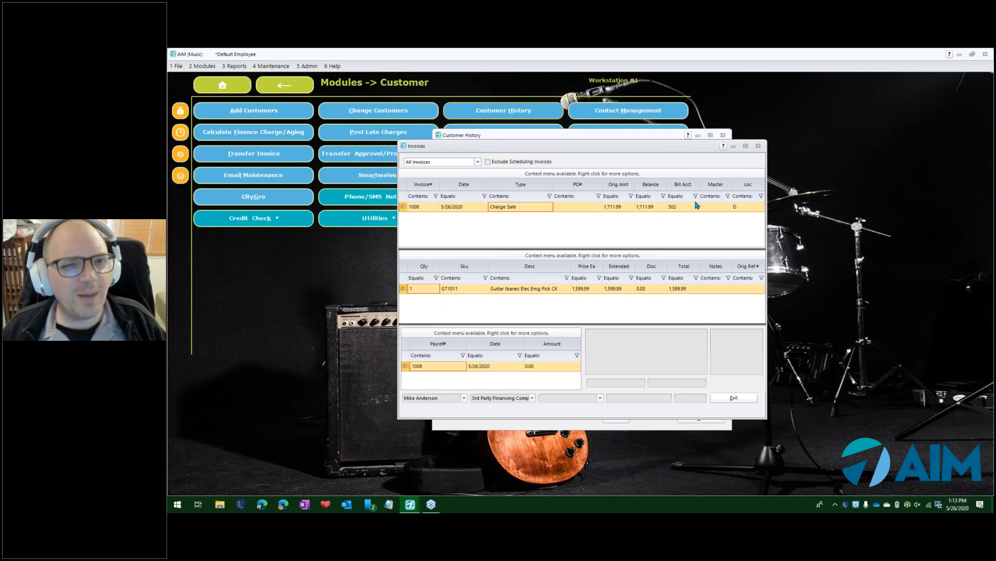
{"action": "key", "text": "Escape"}
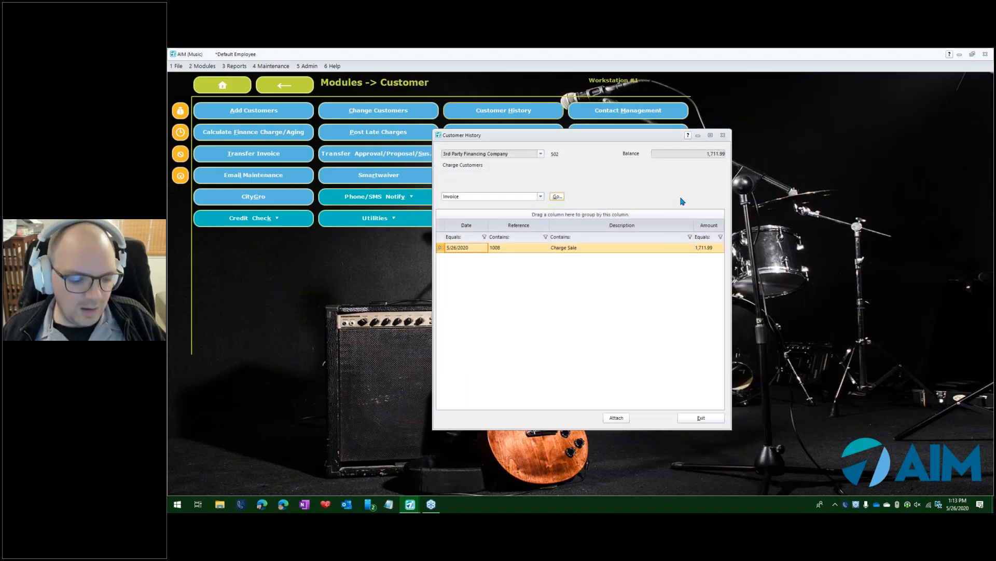
{"action": "key", "text": "Escape"}
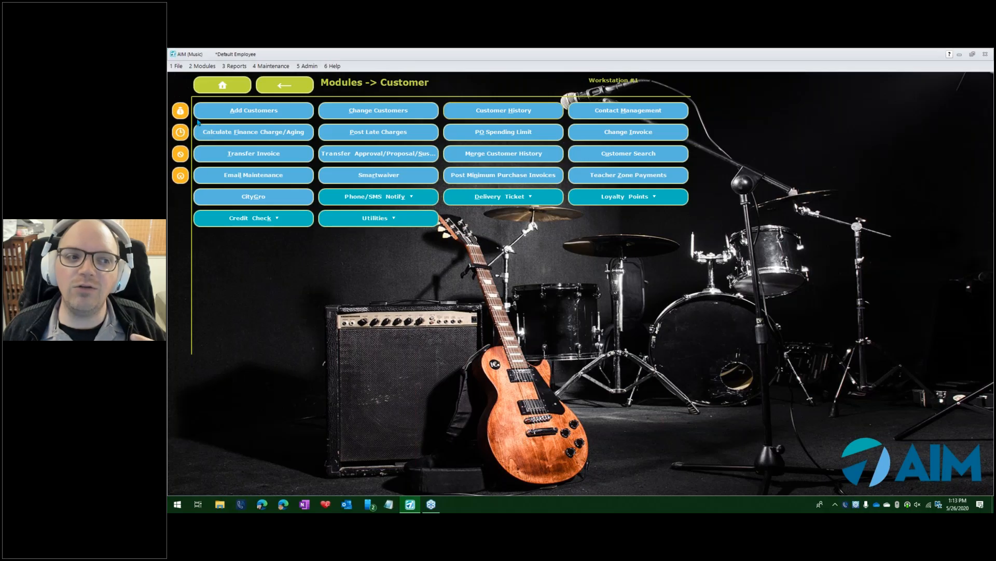
Start an O/A Payment for 3rd Party Financing Company and select invoice 1008 for payment.
{"action": "left_click", "coordinate": [223, 86]}
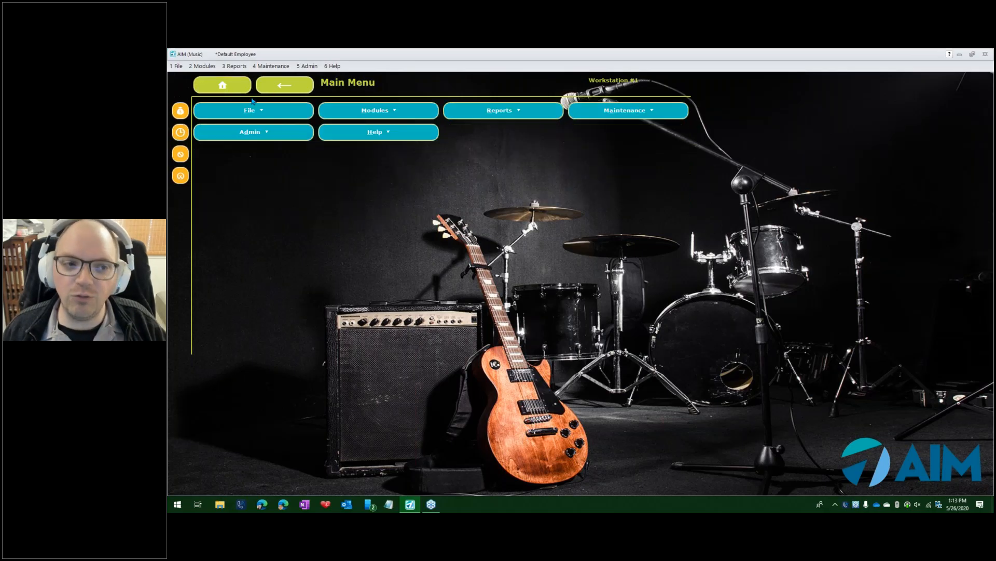
{"action": "left_click", "coordinate": [352, 110]}
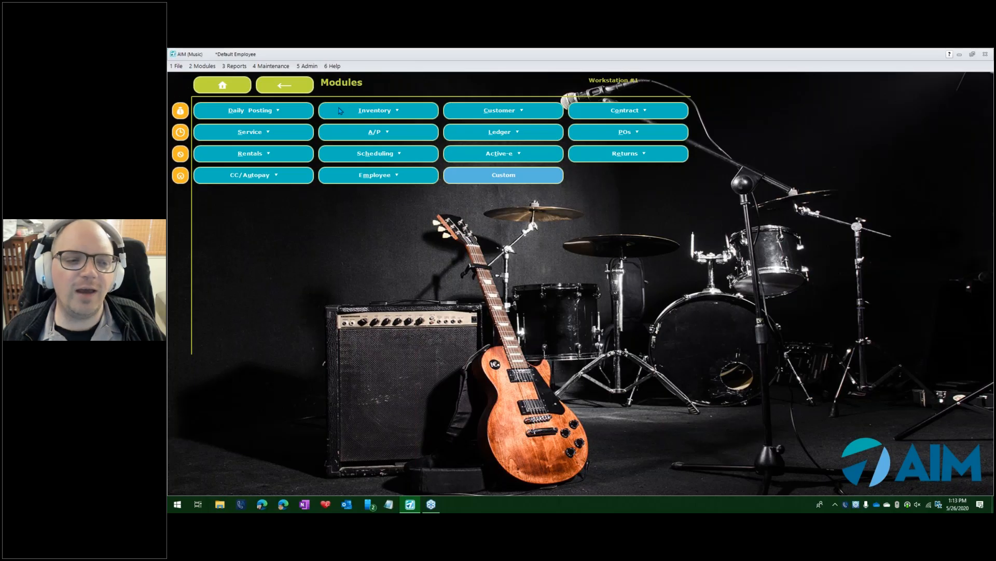
{"action": "left_click", "coordinate": [280, 116]}
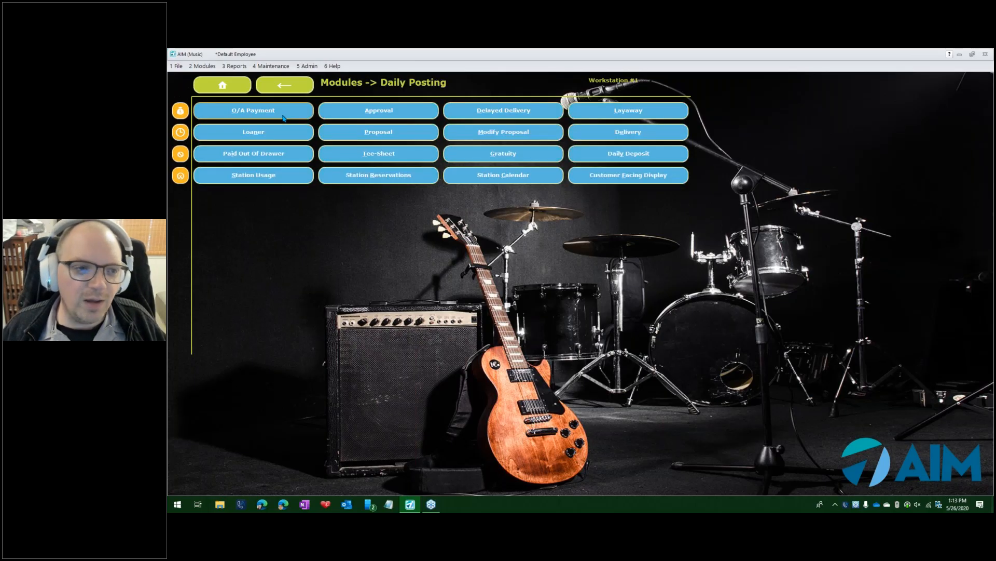
{"action": "left_click", "coordinate": [283, 118]}
{"action": "type", "text": "3rd"}
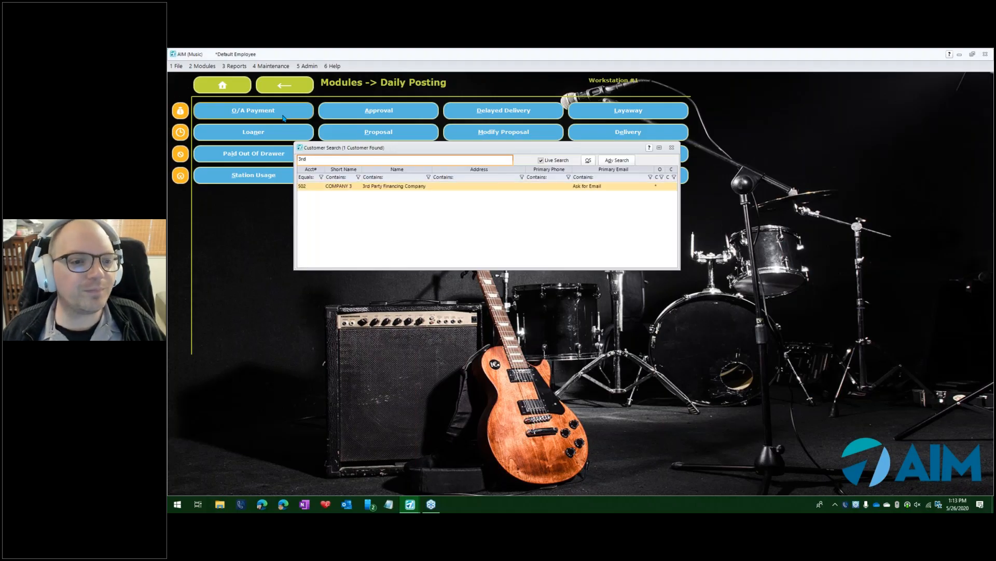
{"action": "key", "text": "Return"}
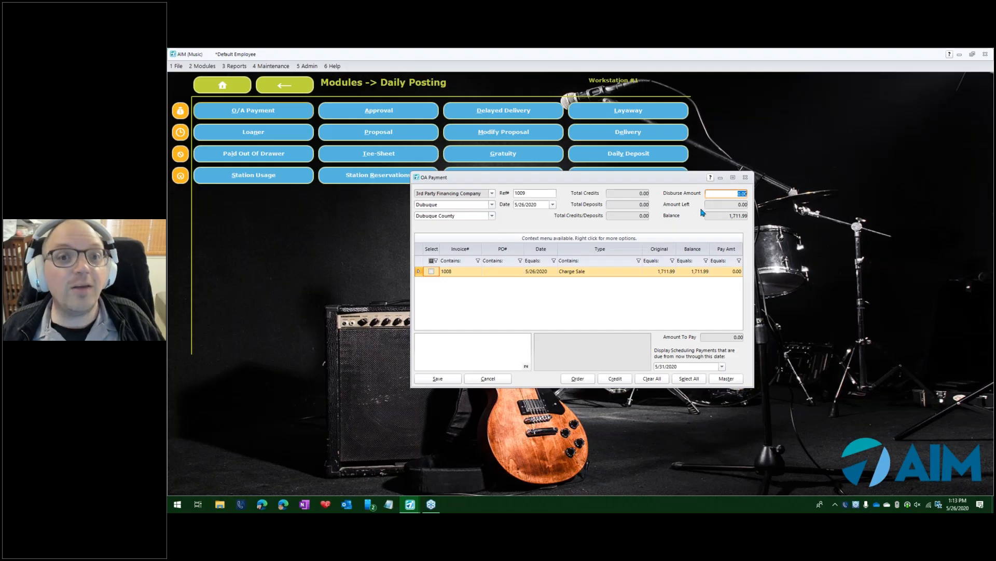
{"action": "left_click", "coordinate": [431, 272]}
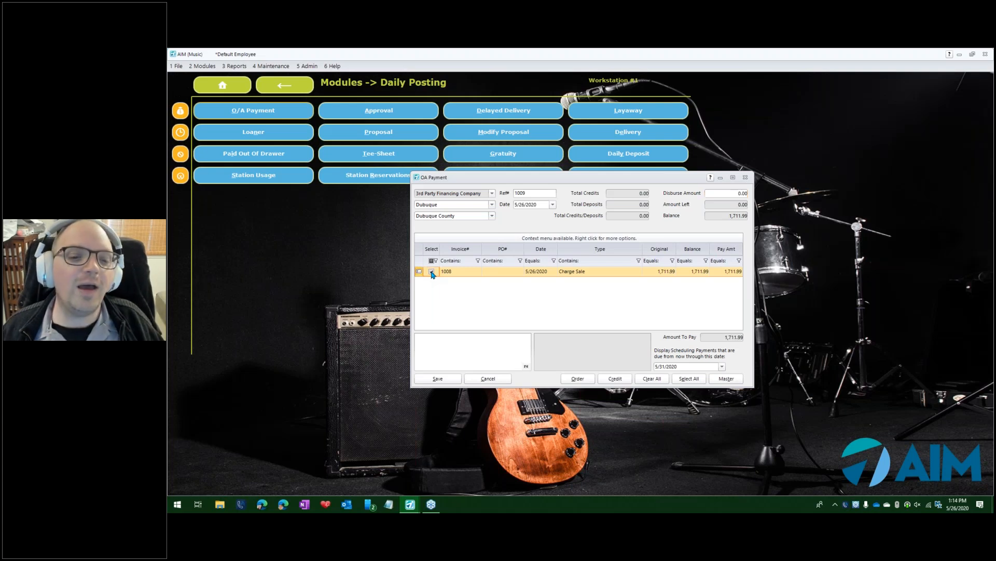
{"action": "left_click", "coordinate": [449, 379]}
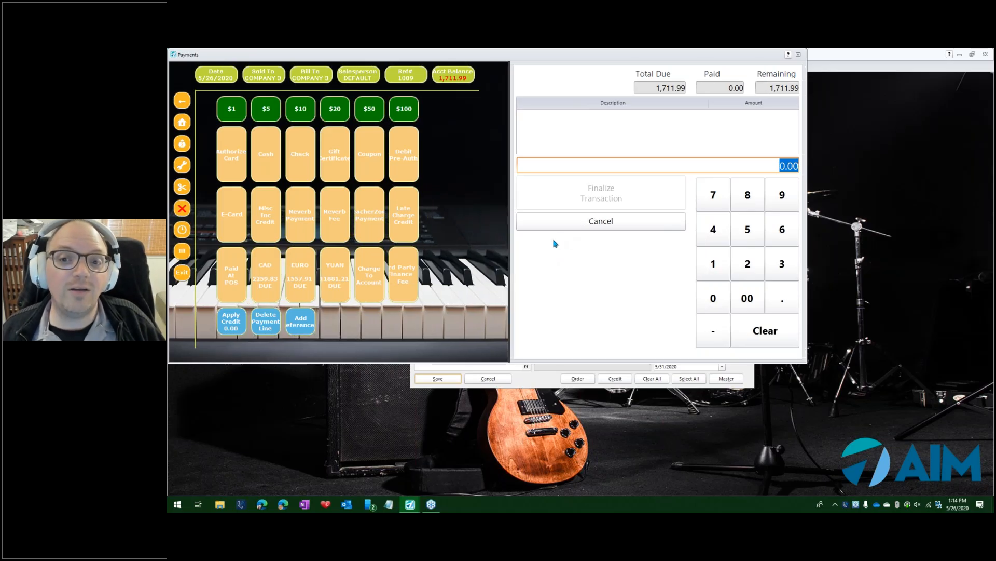
Apply a 3rd Party Finance Fee payment of 150.
{"action": "left_click", "coordinate": [404, 275]}
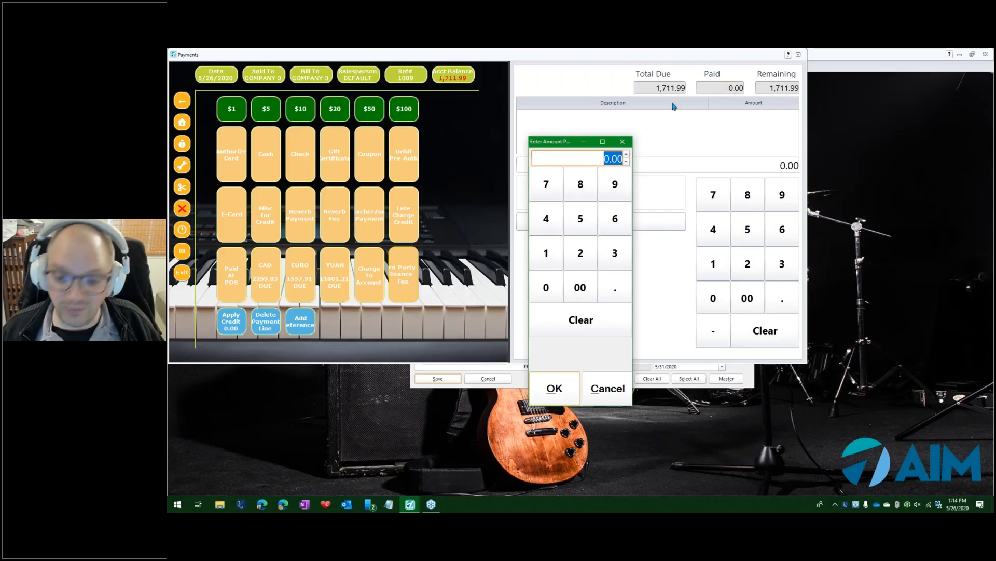
{"action": "type", "text": "150"}
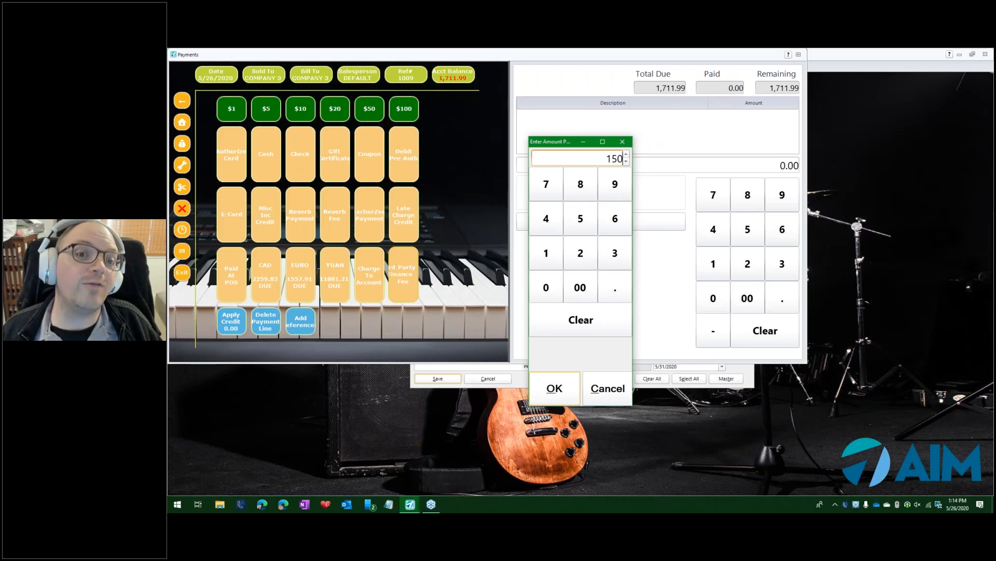
{"action": "left_click", "coordinate": [555, 388]}
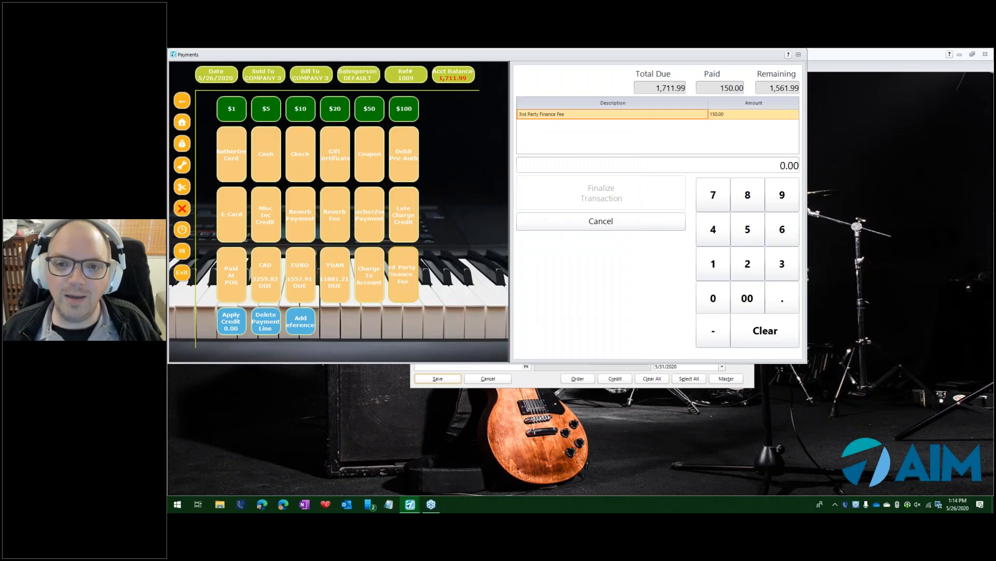
Pay the remaining balance by check with reference 34626.
{"action": "left_click_drag", "start_coordinate": [767, 88], "coordinate": [802, 89]}
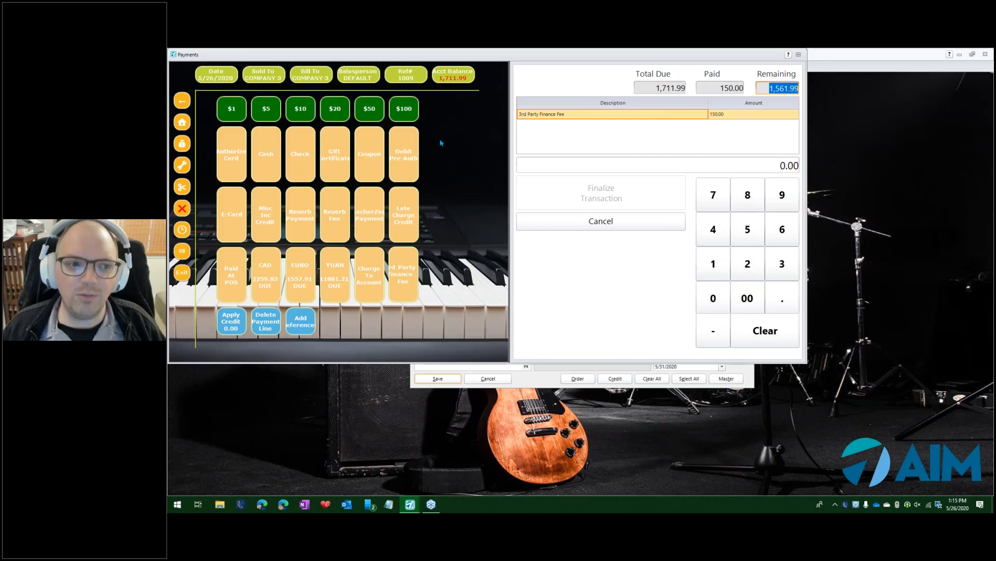
{"action": "left_click", "coordinate": [305, 155]}
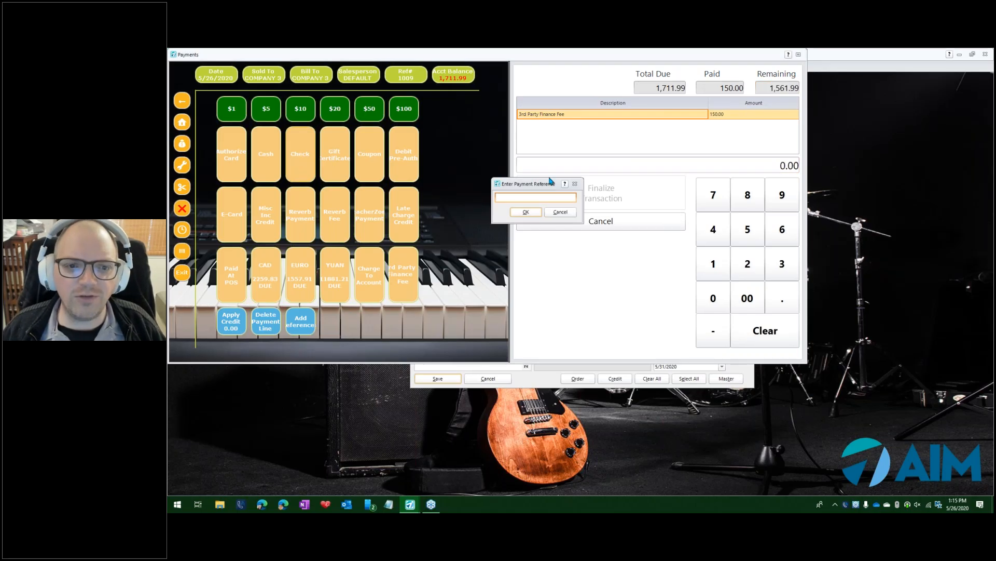
{"action": "type", "text": "34626"}
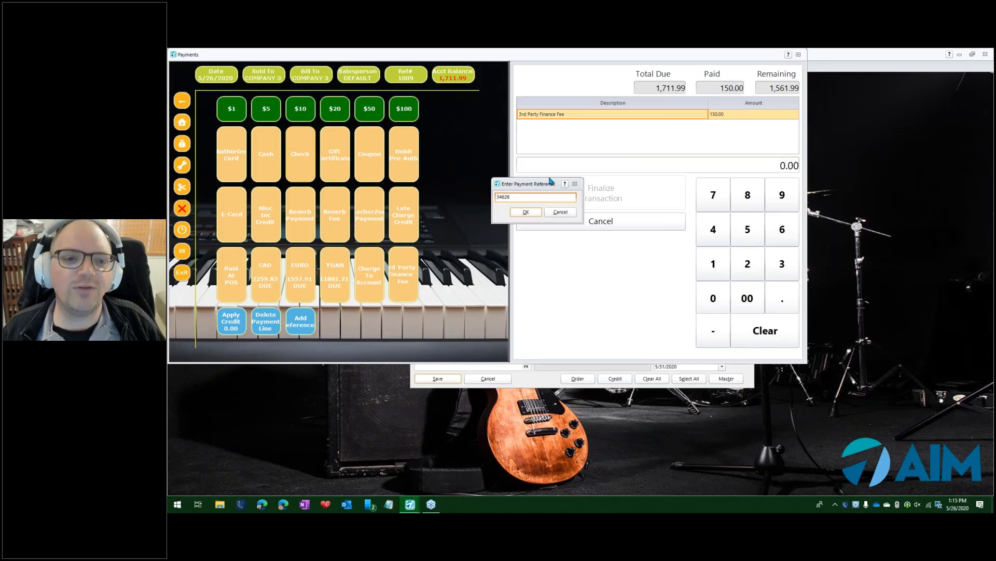
{"action": "left_click", "coordinate": [530, 212]}
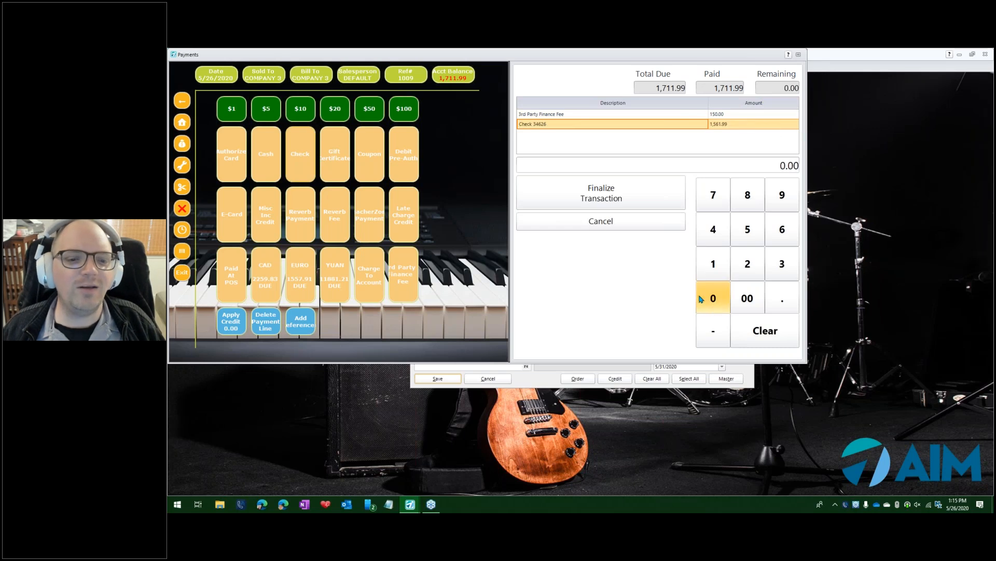
Finalize the payment transaction, show it on screen, and close the payment receipt.
{"action": "left_click", "coordinate": [630, 195]}
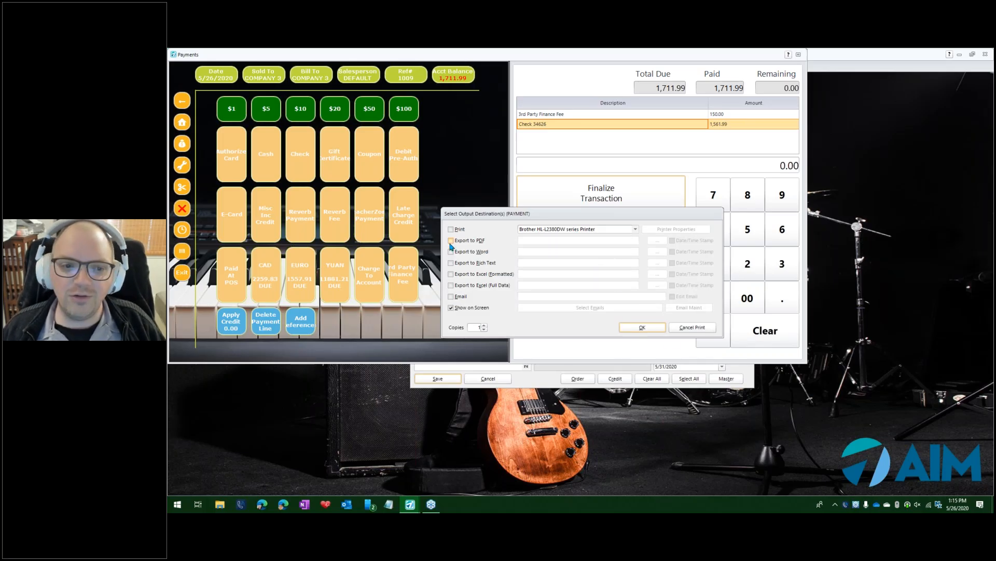
{"action": "left_click", "coordinate": [642, 327]}
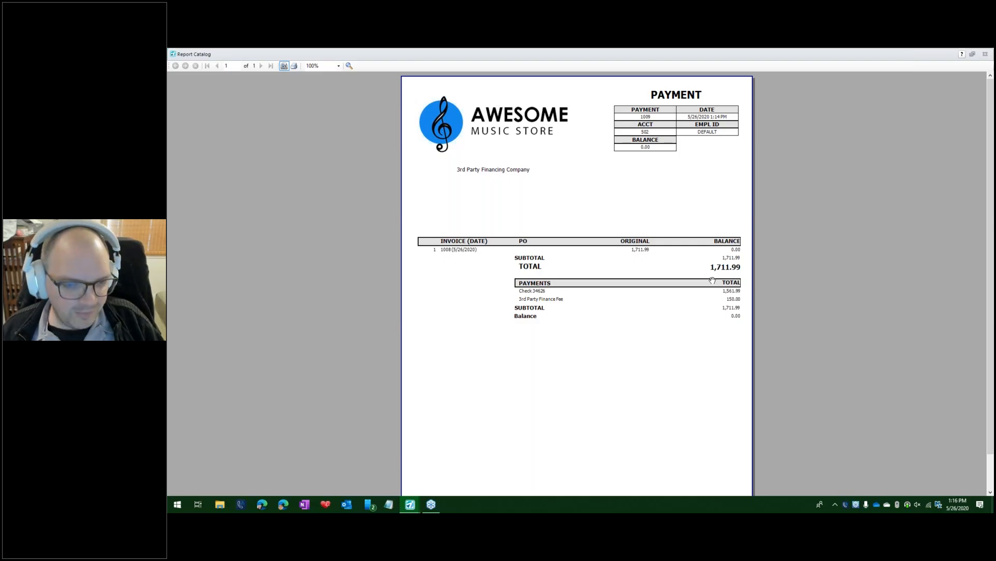
{"action": "key", "text": "Escape"}
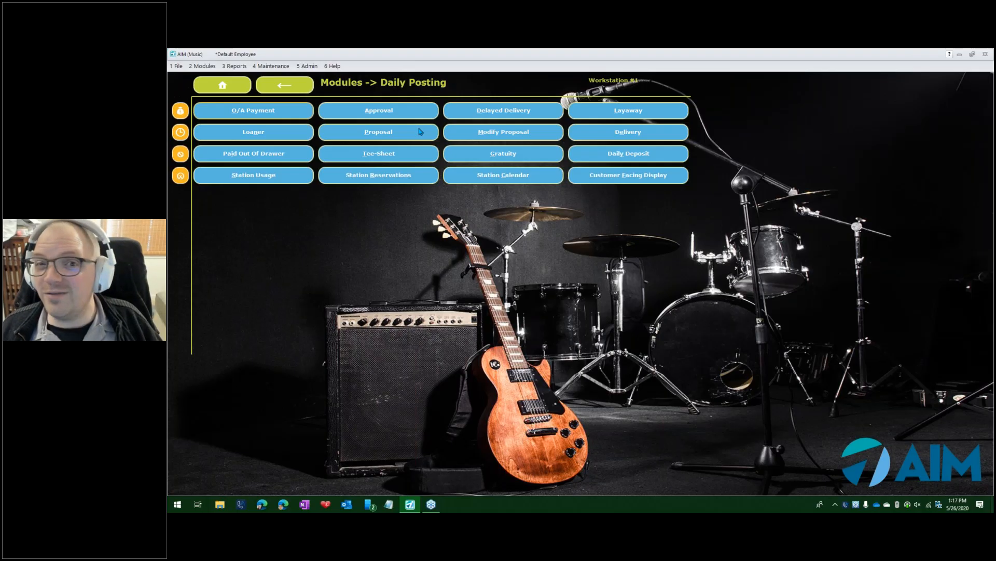
Open a new Point of Sale transaction and briefly open the bill-to customer search.
{"action": "left_click", "coordinate": [180, 110]}
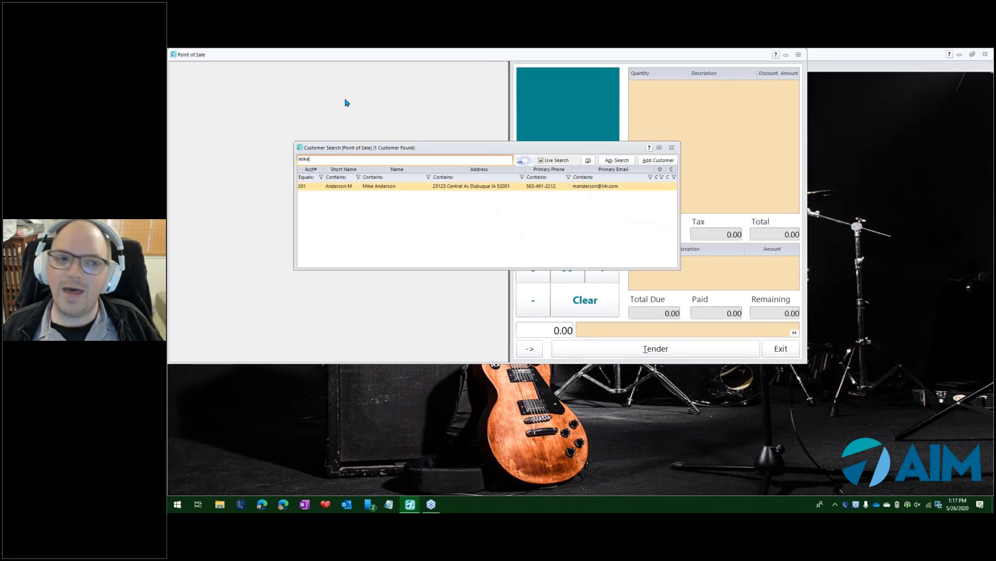
{"action": "key", "text": "Escape"}
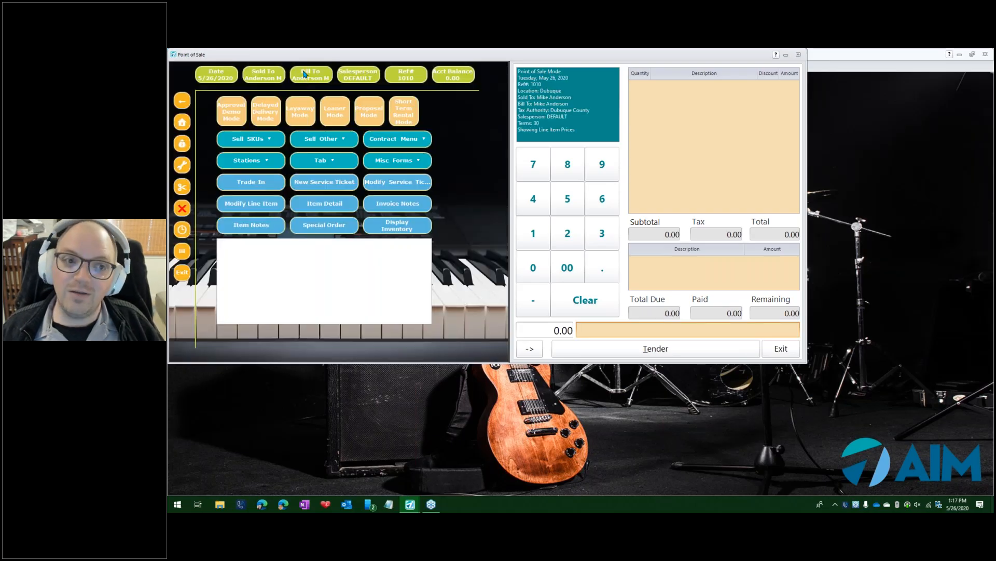
{"action": "left_click", "coordinate": [304, 74]}
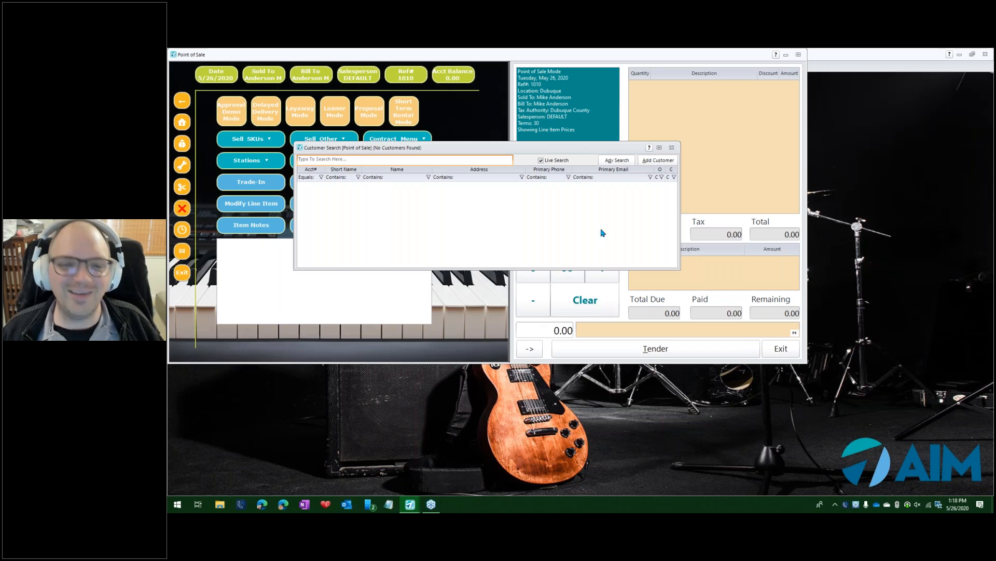
{"action": "key", "text": "Escape"}
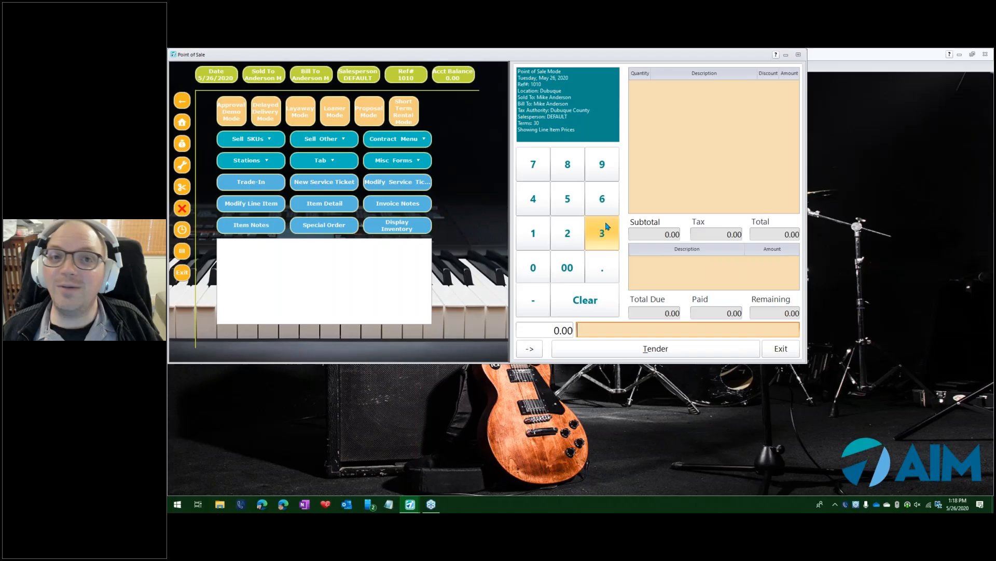